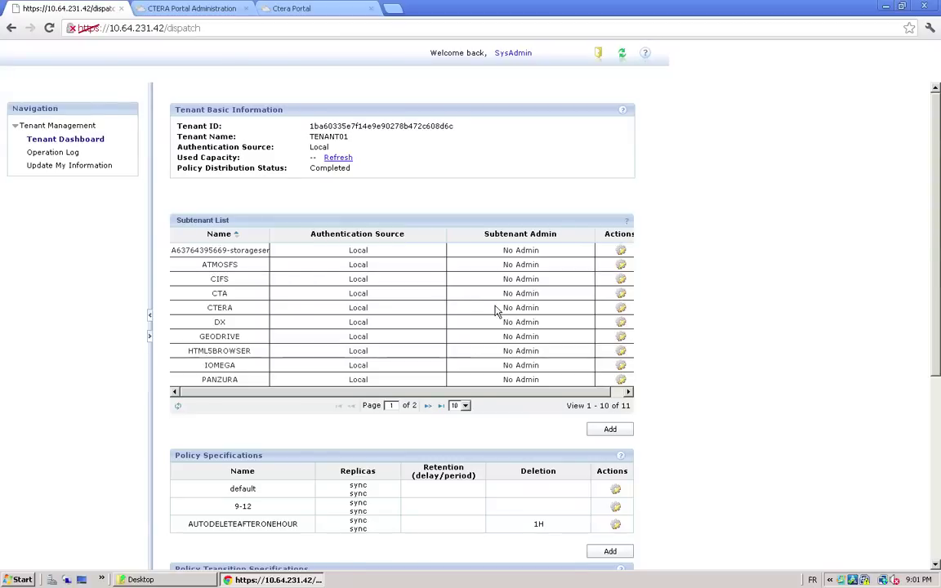
- Open the details of the CTERA subtenant to view its ID, UID and shared secret
{"action": "left_click", "coordinate": [622, 309]}
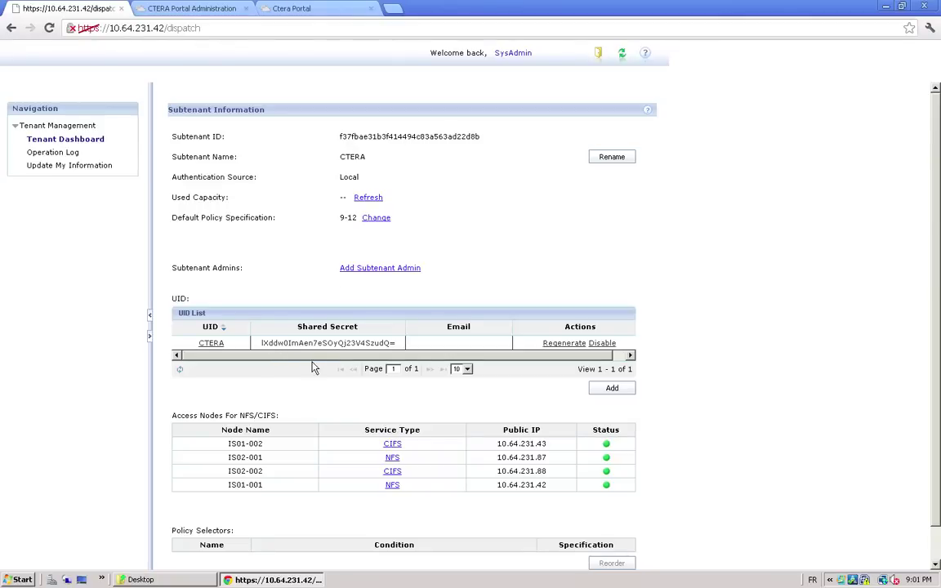
- Switch to CTERA Portal Administration, log in as admin with the account password, and change to the Administration portal
{"action": "left_click", "coordinate": [186, 9]}
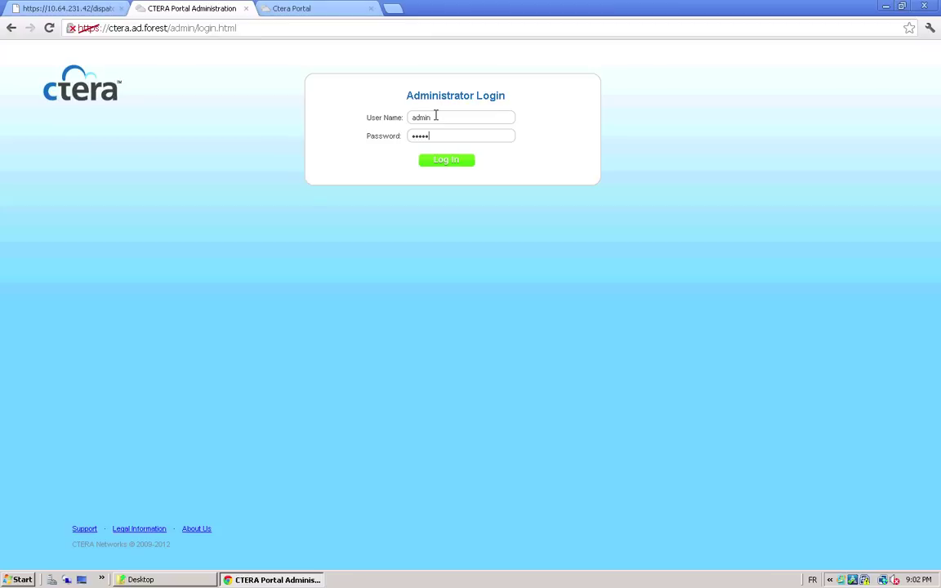
{"action": "key", "text": "Return"}
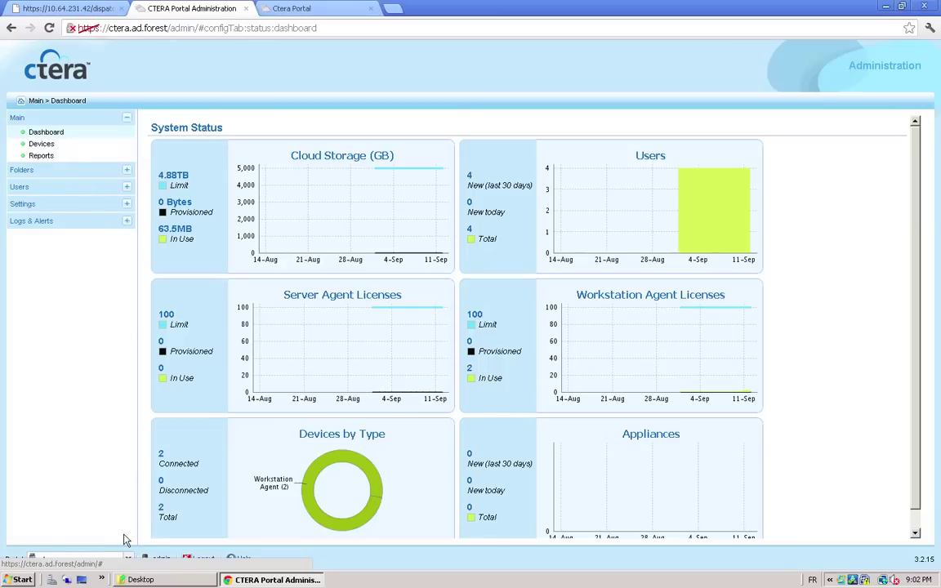
{"action": "left_click", "coordinate": [129, 560]}
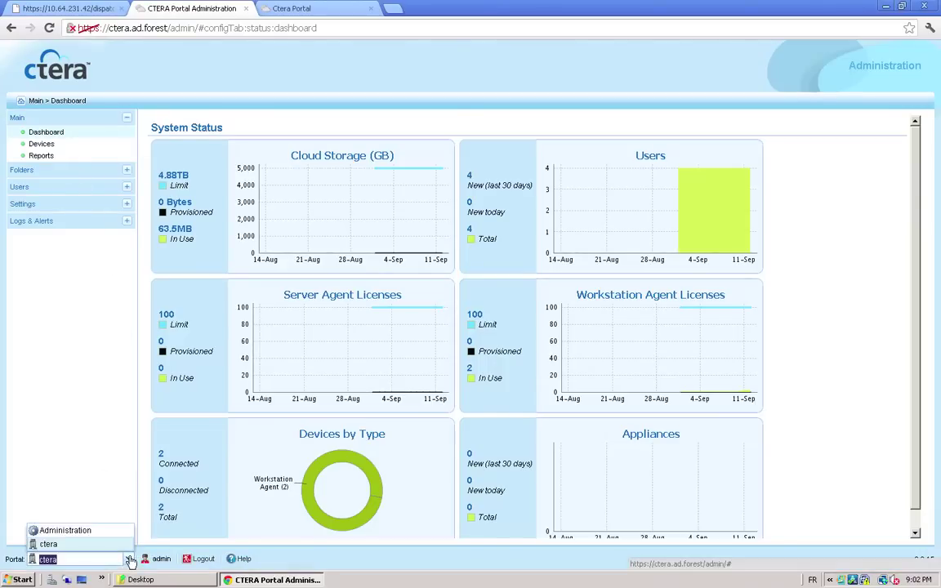
{"action": "left_click", "coordinate": [114, 533]}
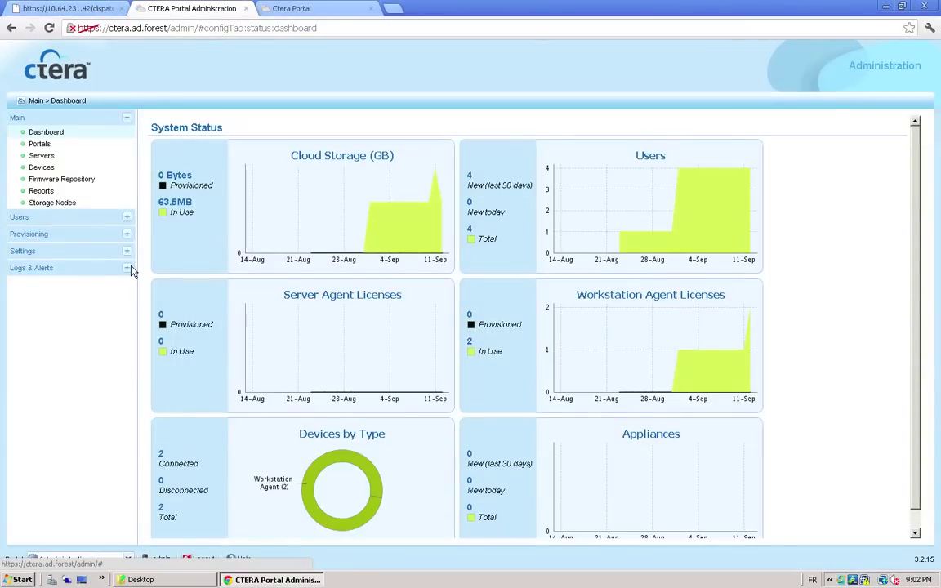
- Review the Atmos storage node's type and connection details against the CTERA subtenant information, and leave the wizard without saving
{"action": "left_click", "coordinate": [72, 205]}
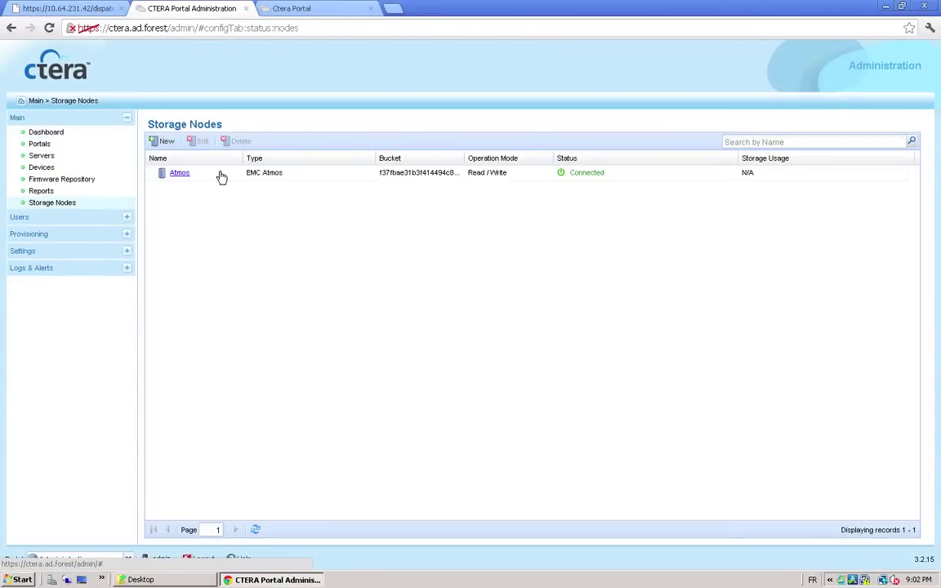
{"action": "left_click", "coordinate": [220, 173]}
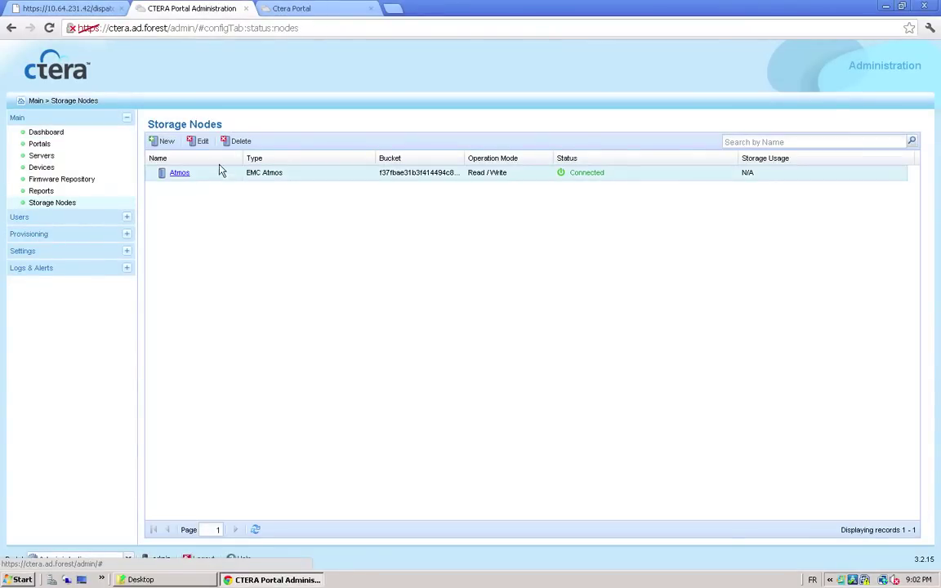
{"action": "left_click", "coordinate": [201, 141]}
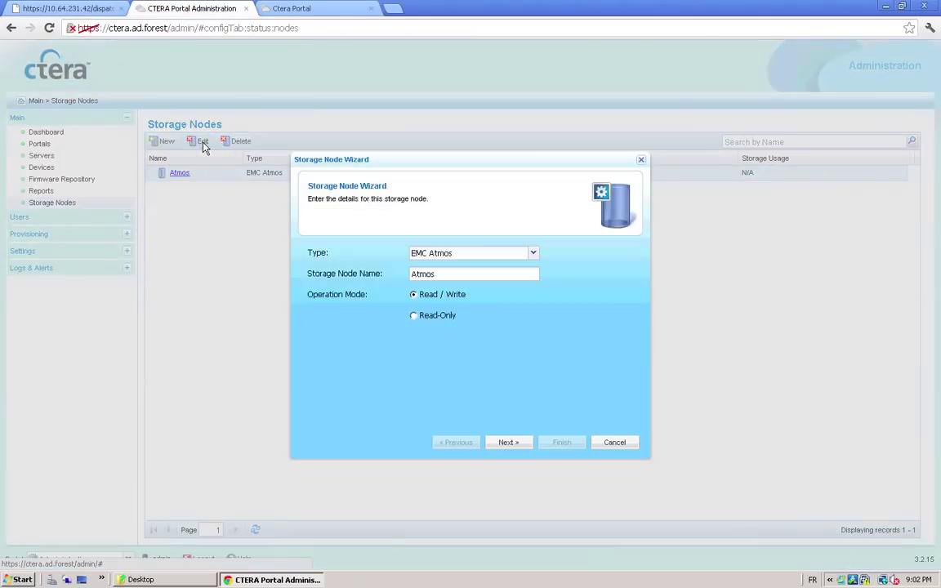
{"action": "left_click", "coordinate": [505, 443]}
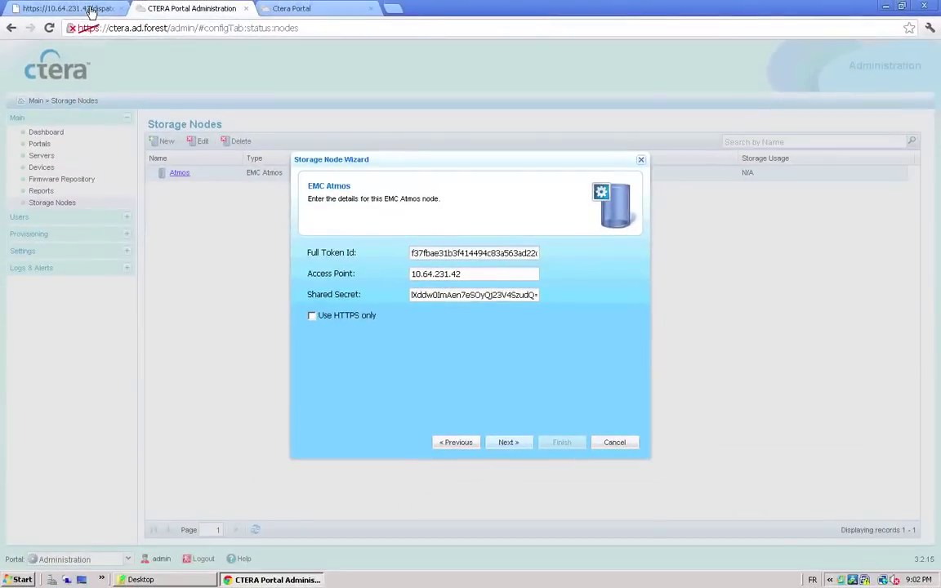
{"action": "left_click", "coordinate": [92, 12]}
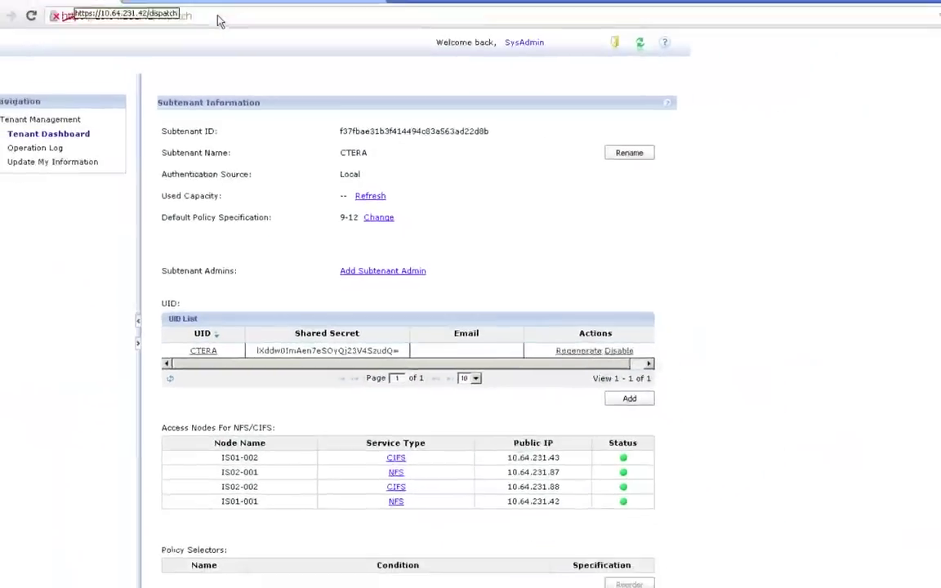
{"action": "left_click", "coordinate": [192, 8]}
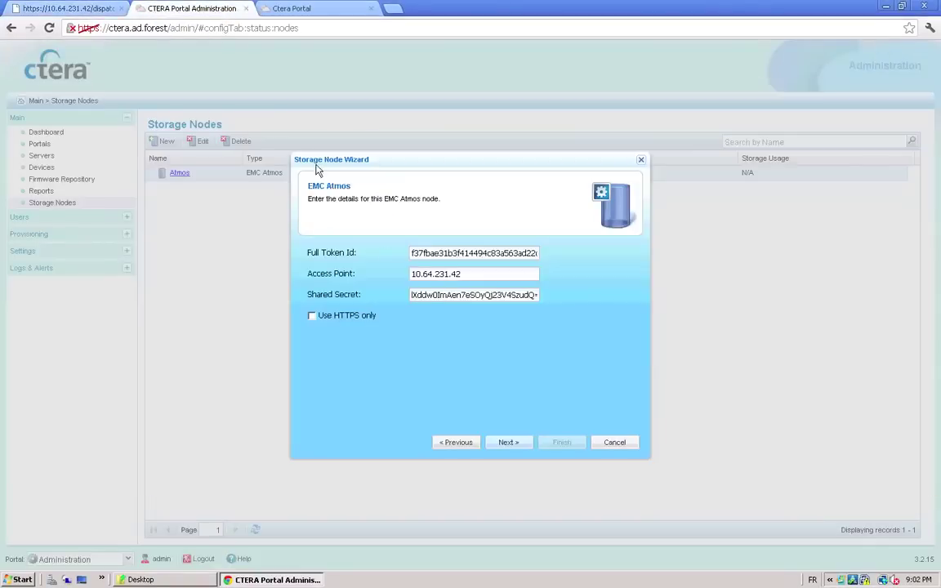
{"action": "left_click", "coordinate": [602, 443]}
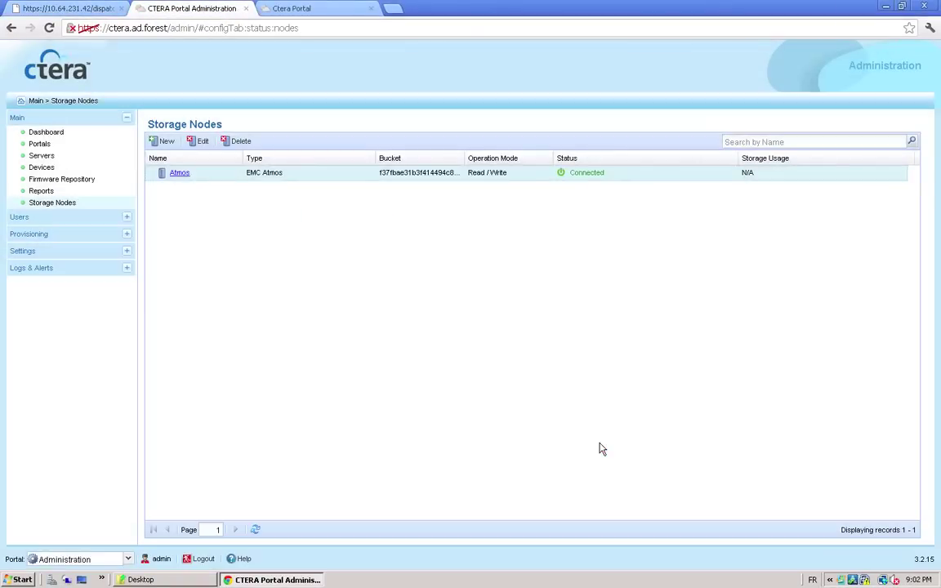
- Review the Default provisioning plan's services, plan details, snapshot retention policy and quotas without saving
{"action": "left_click", "coordinate": [36, 236]}
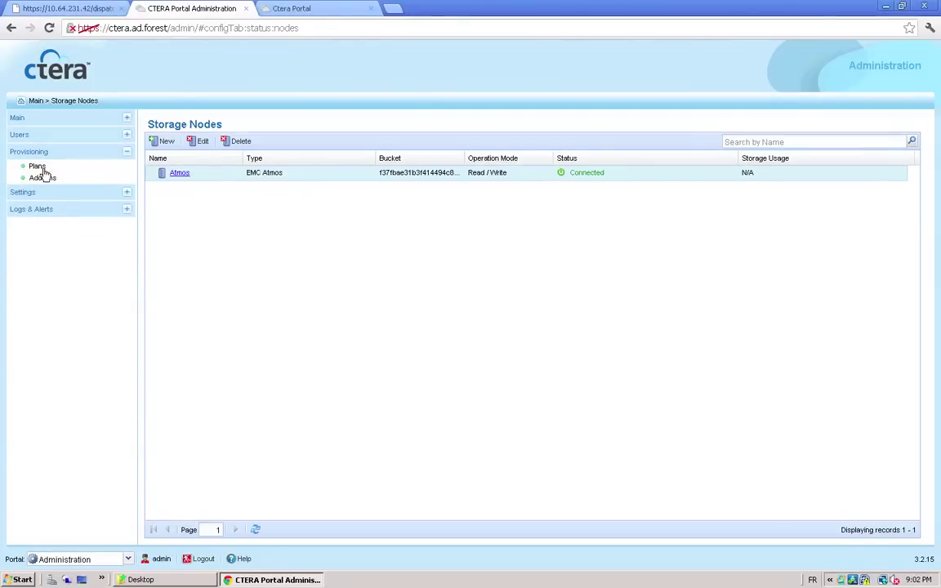
{"action": "left_click", "coordinate": [43, 168]}
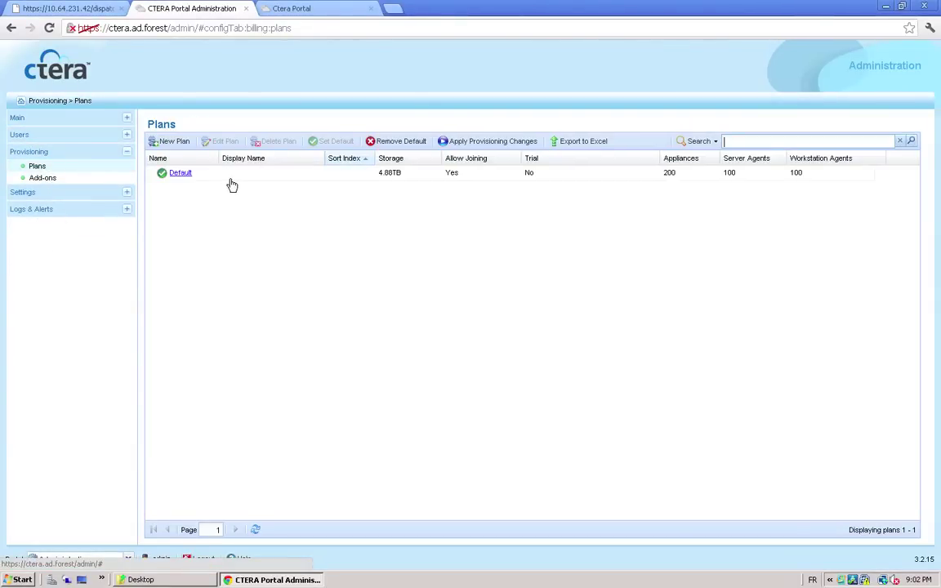
{"action": "left_click", "coordinate": [231, 173]}
{"action": "left_click", "coordinate": [219, 140]}
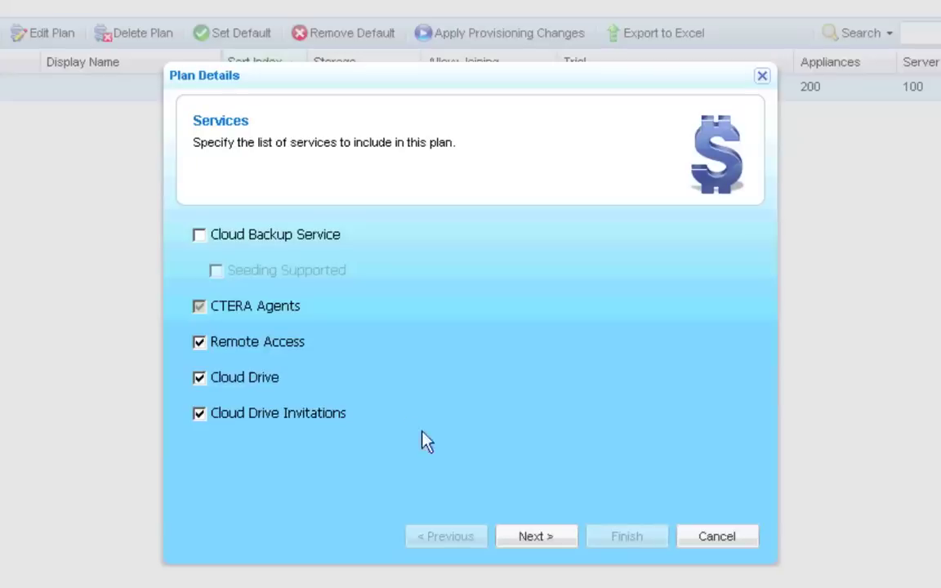
{"action": "left_click", "coordinate": [560, 539]}
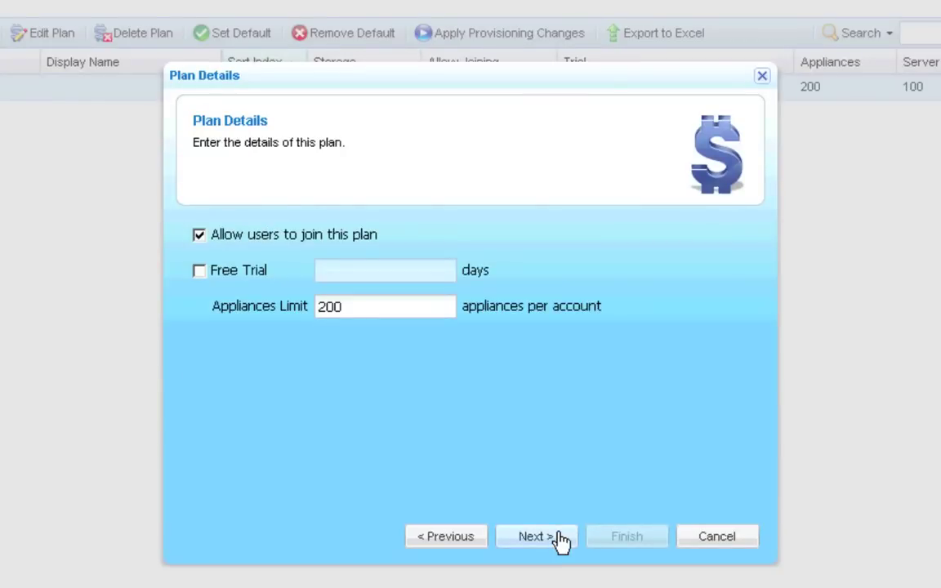
{"action": "left_click", "coordinate": [536, 537]}
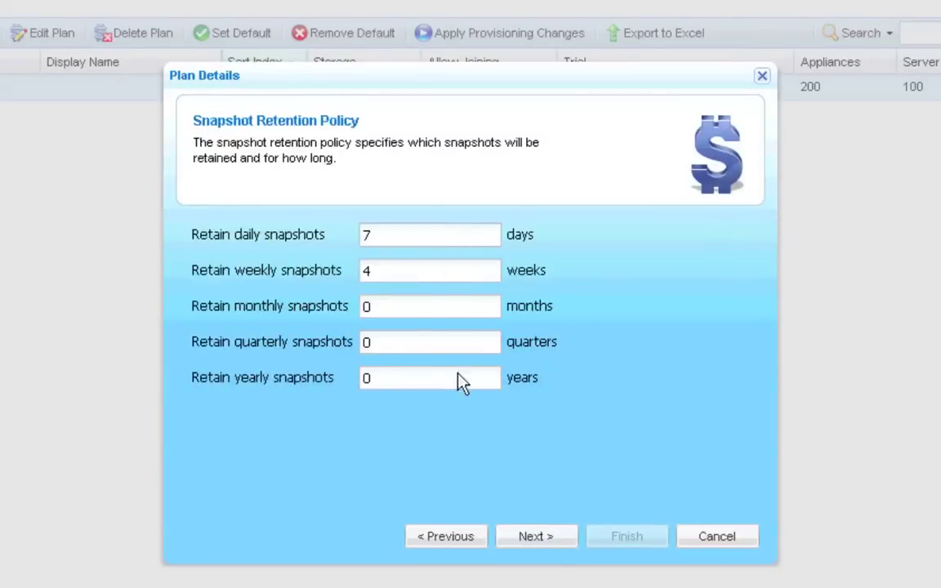
{"action": "left_click", "coordinate": [516, 537]}
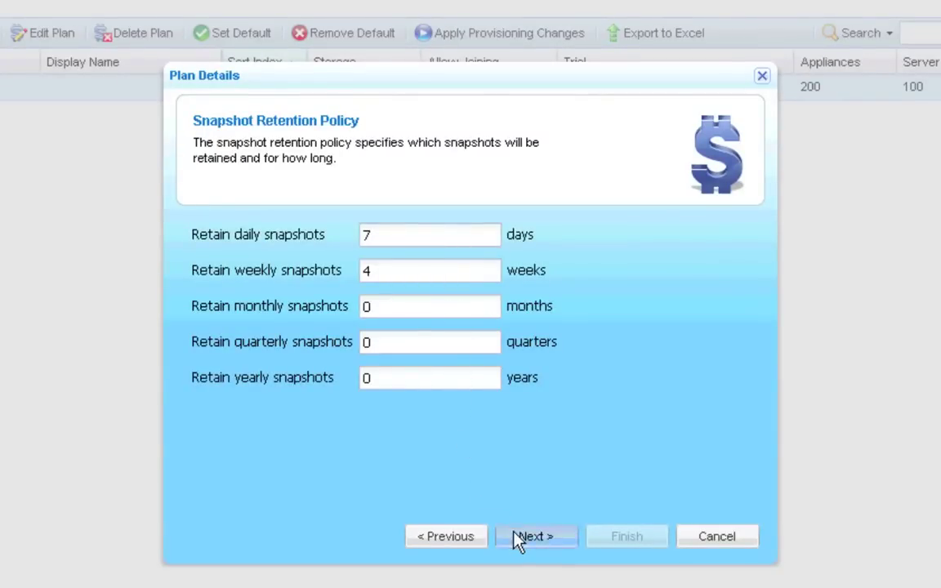
{"action": "left_click", "coordinate": [516, 536]}
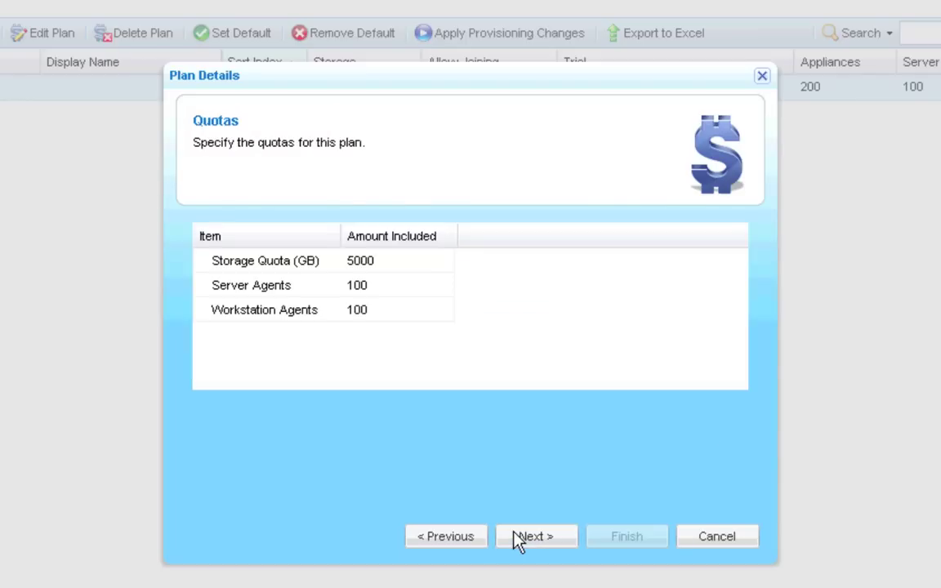
{"action": "left_click", "coordinate": [699, 540]}
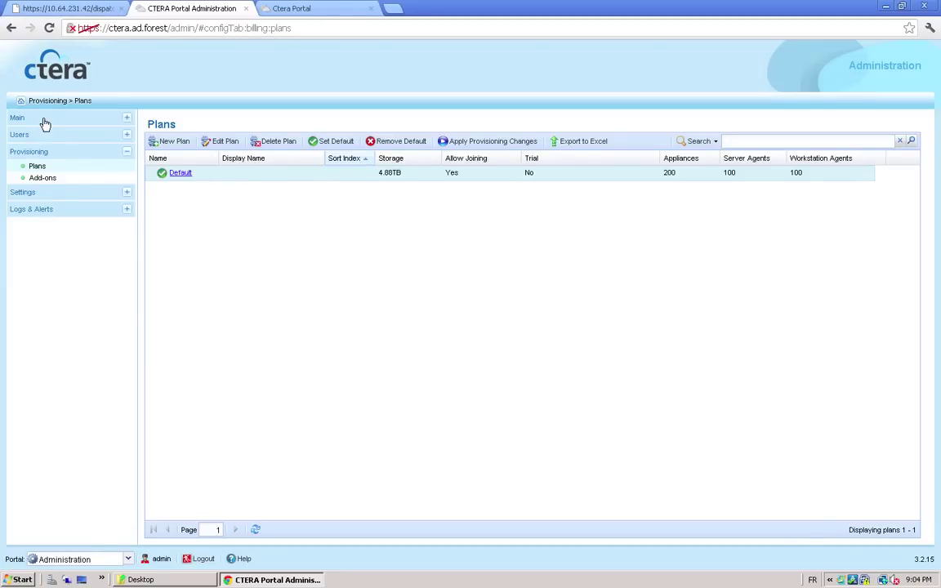
- Review the ctera portal's profile and provisioning subscription, leaving them without saving
{"action": "left_click", "coordinate": [45, 121]}
{"action": "left_click", "coordinate": [54, 146]}
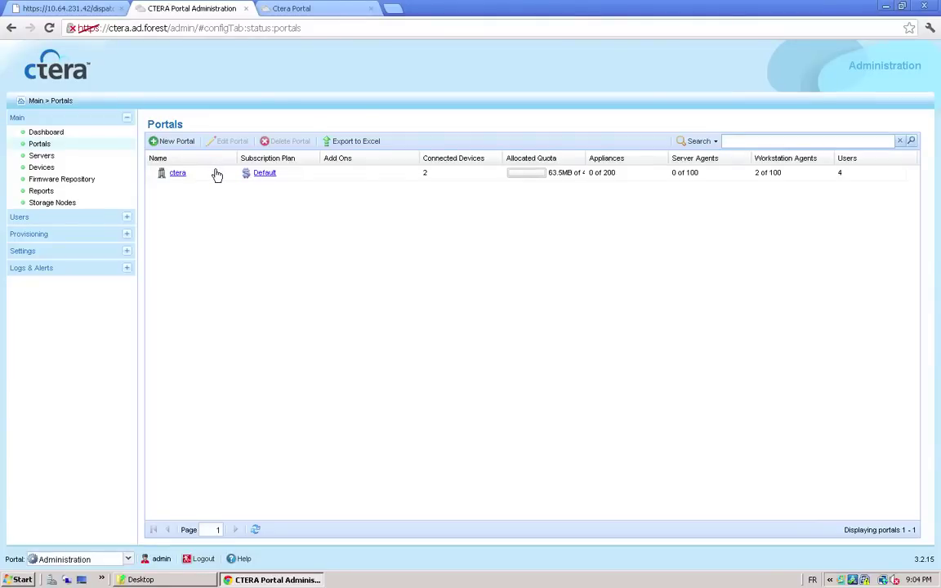
{"action": "left_click", "coordinate": [217, 174]}
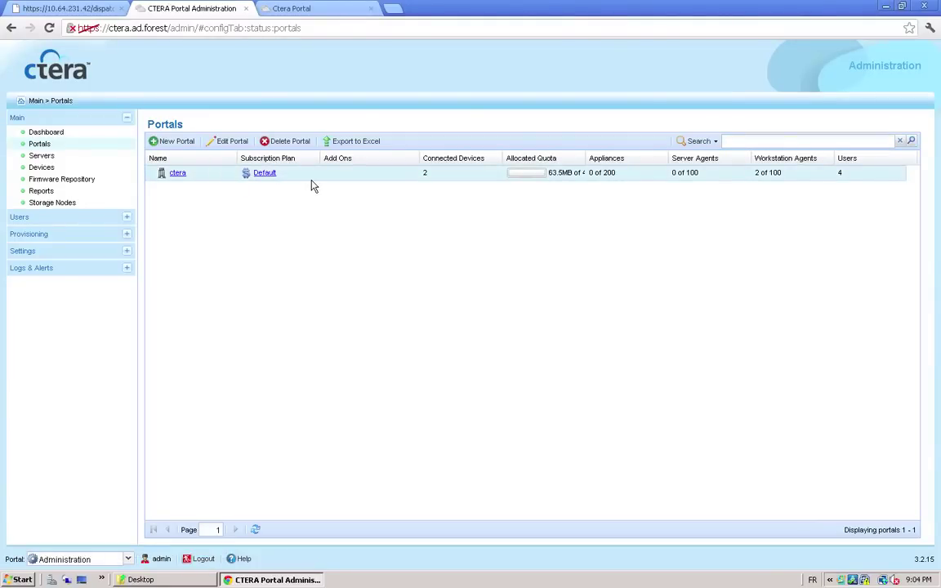
{"action": "left_click", "coordinate": [225, 142]}
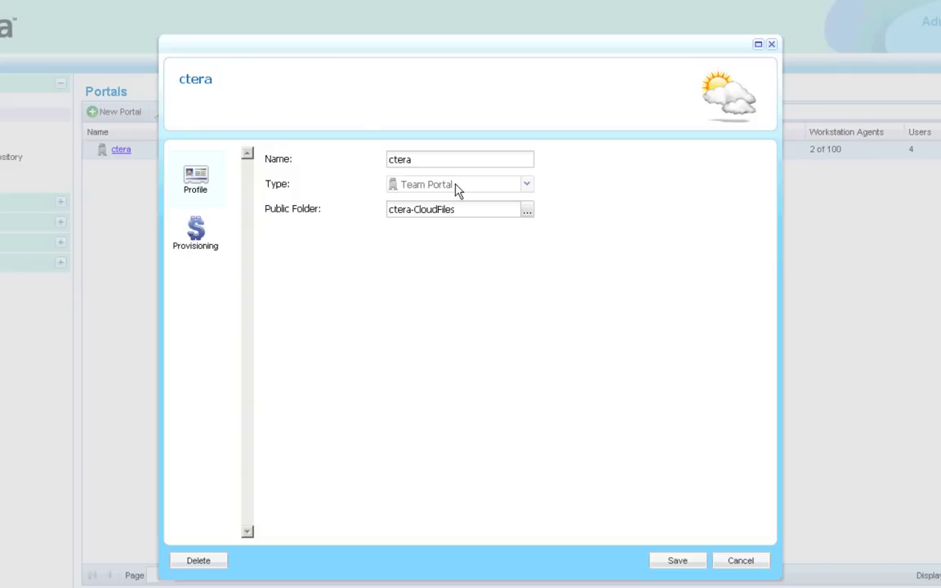
{"action": "left_click", "coordinate": [180, 209]}
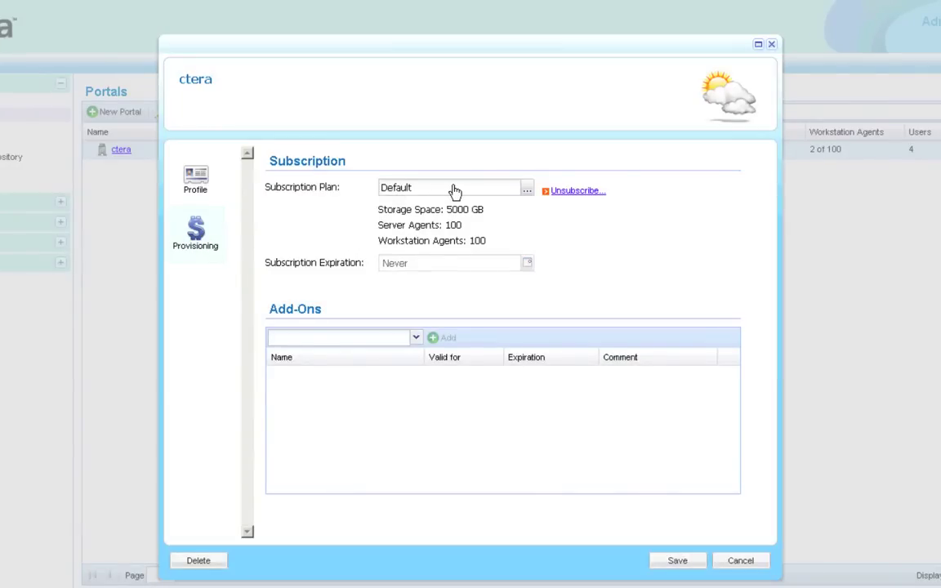
{"action": "left_click", "coordinate": [740, 560]}
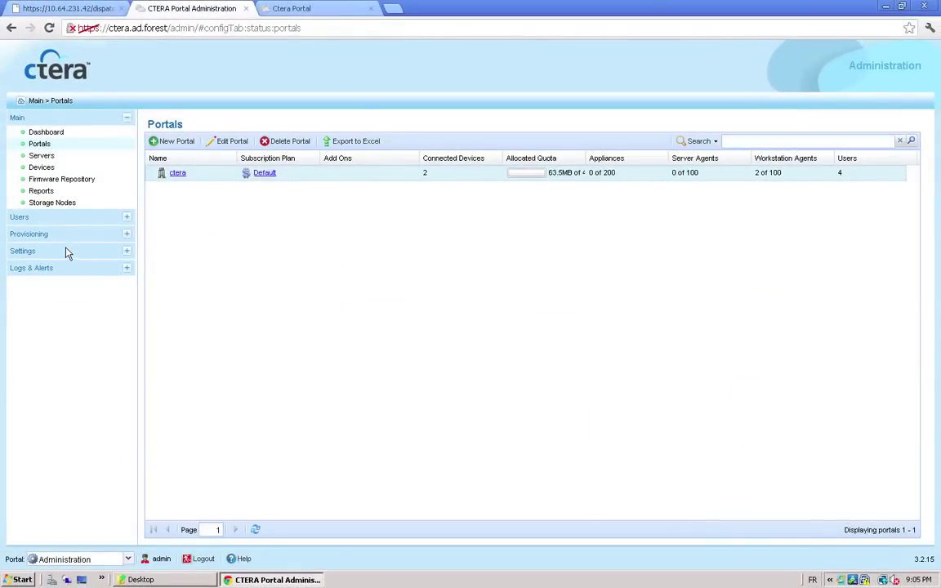
- Examine the global Virtual Portal Settings, including the team portal storage quota, folder group defaults and deduplication levels
{"action": "left_click", "coordinate": [66, 253]}
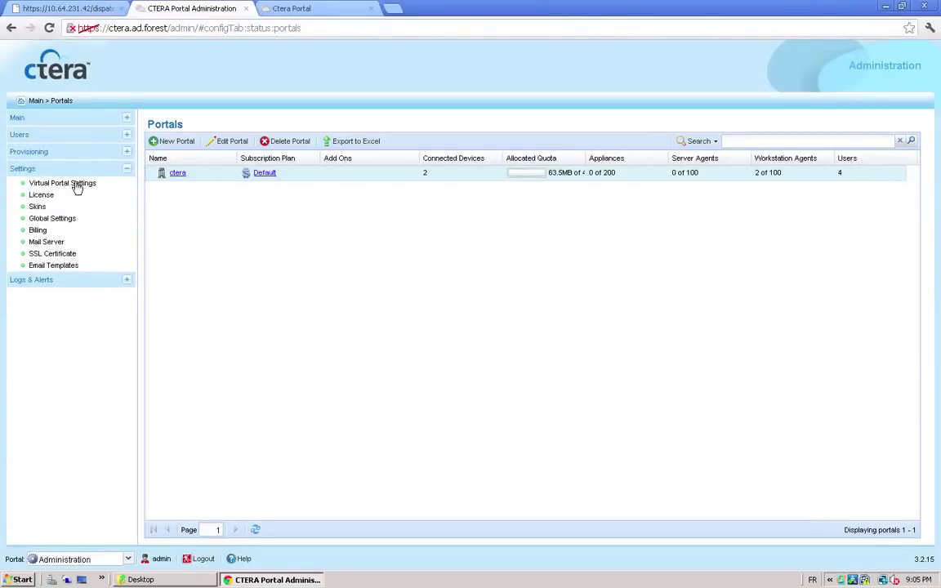
{"action": "left_click", "coordinate": [77, 186]}
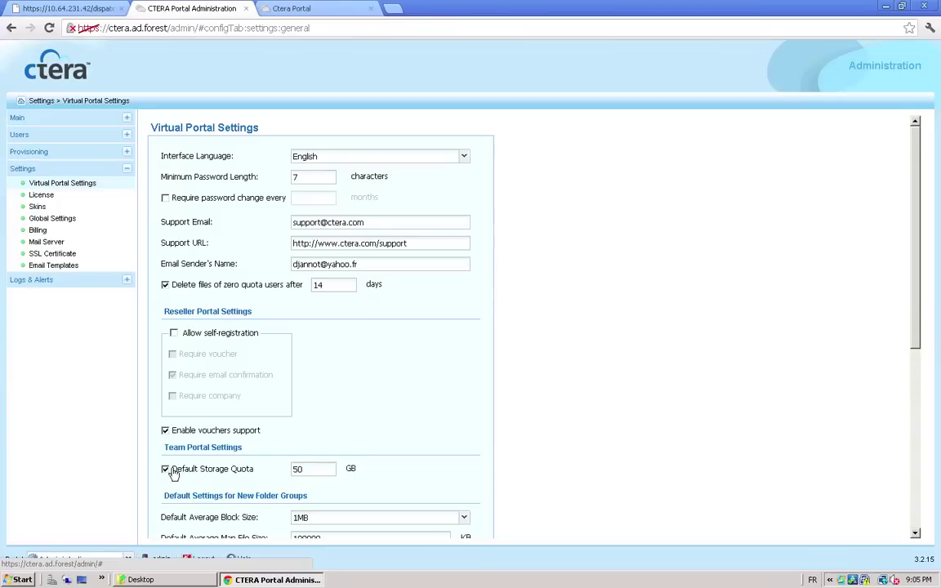
{"action": "left_click", "coordinate": [299, 468]}
{"action": "scroll", "coordinate": [825, 440], "scroll_direction": "down", "scroll_amount": 4}
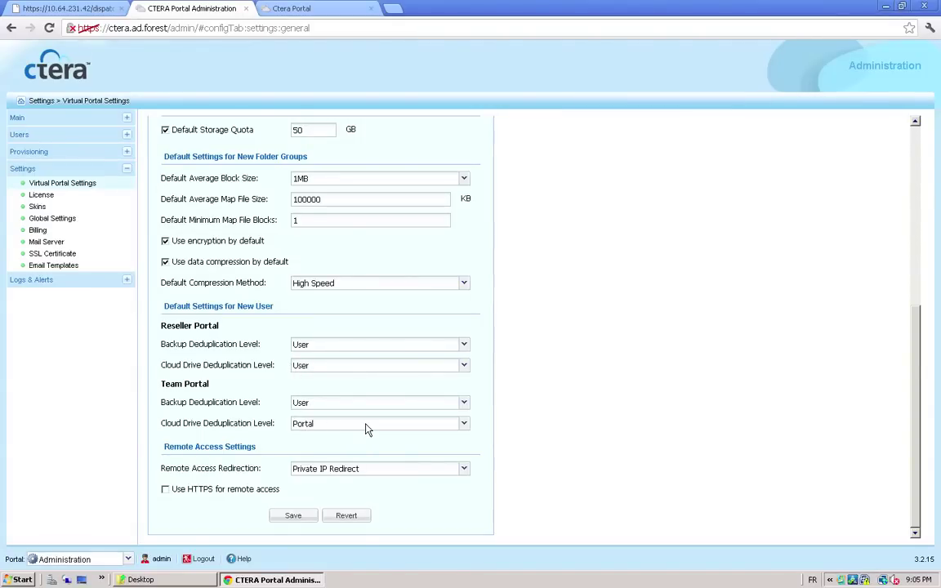
- Switch to the ctera portal and open its Directory Services page
{"action": "left_click", "coordinate": [128, 559]}
{"action": "left_click", "coordinate": [113, 545]}
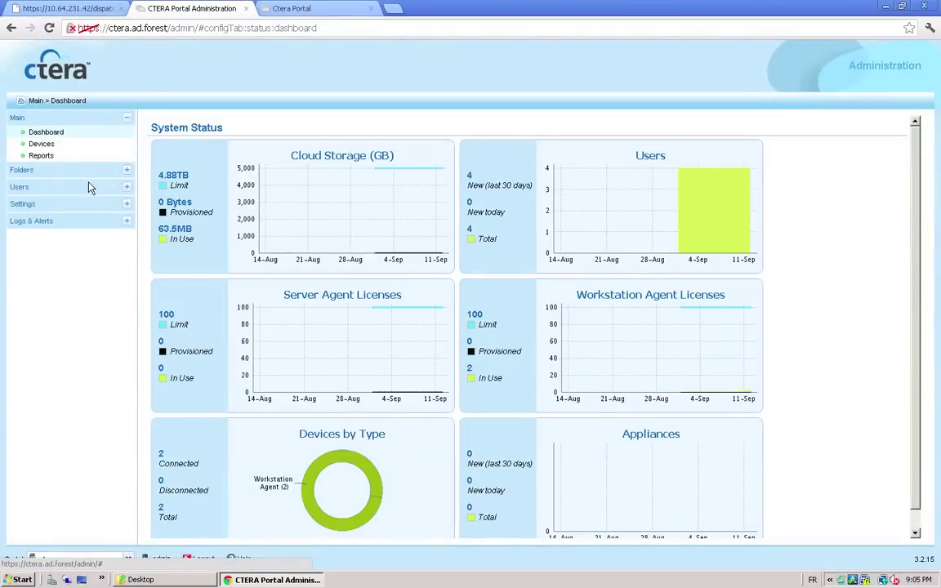
{"action": "left_click", "coordinate": [90, 188]}
{"action": "left_click", "coordinate": [69, 203]}
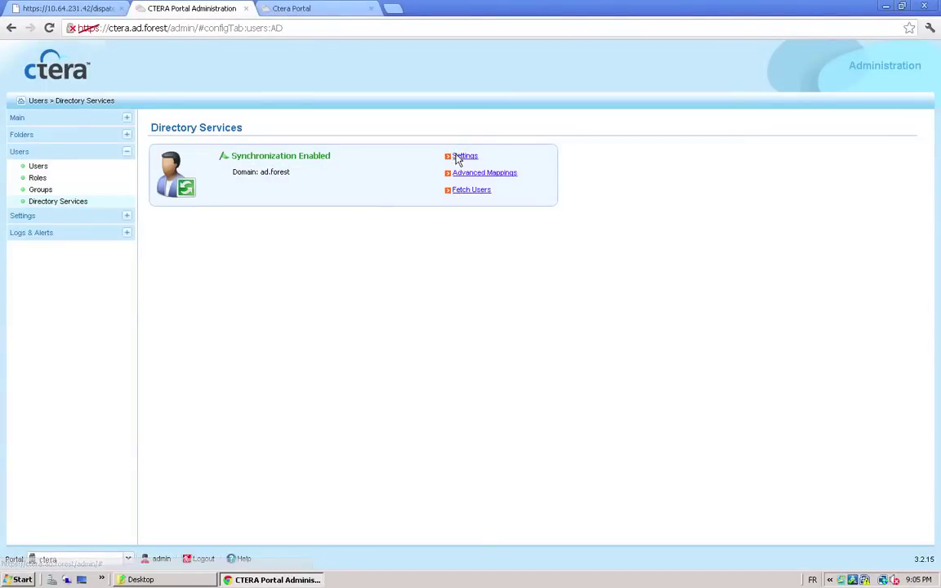
- Review the Active Directory synchronization settings and the access control list, leaving the wizard without saving
{"action": "left_click", "coordinate": [457, 157]}
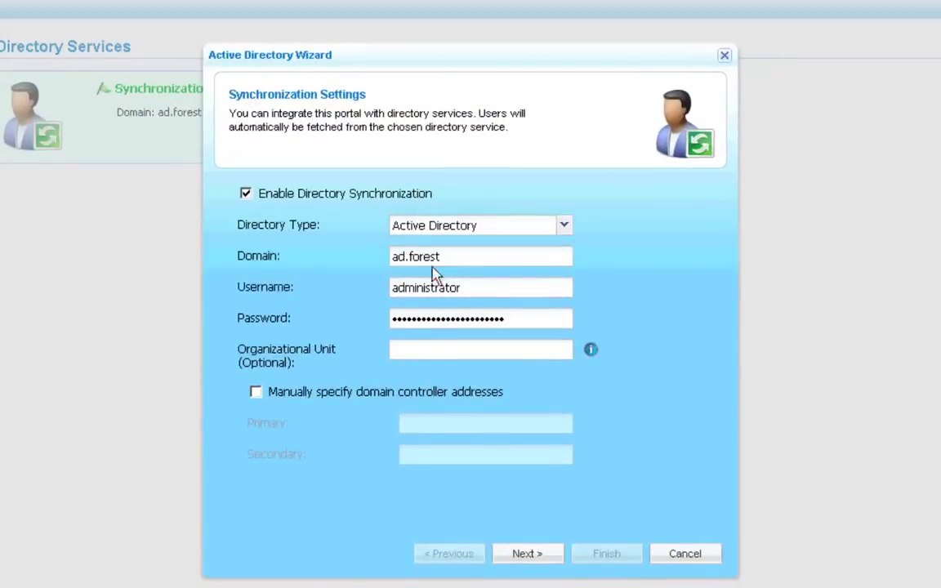
{"action": "left_click", "coordinate": [510, 555]}
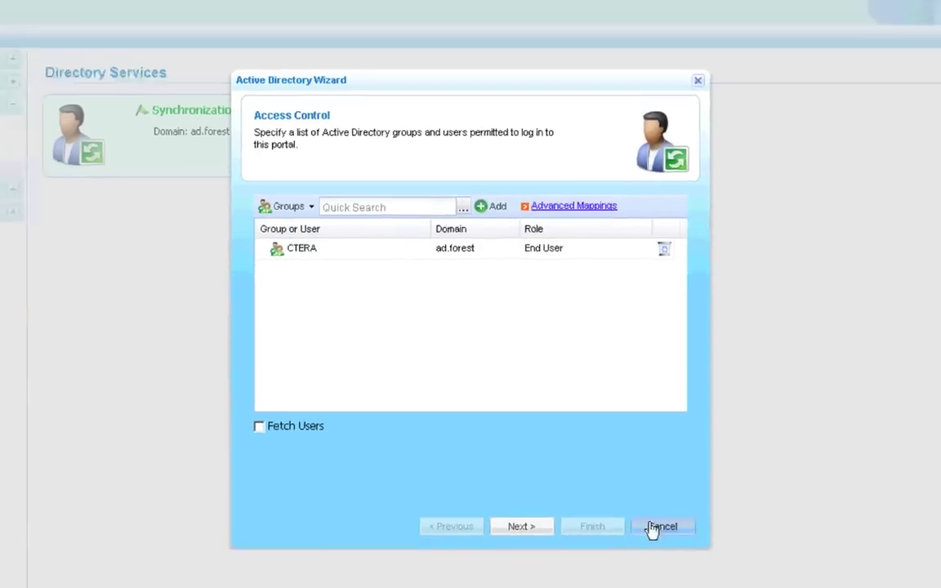
{"action": "left_click", "coordinate": [660, 526]}
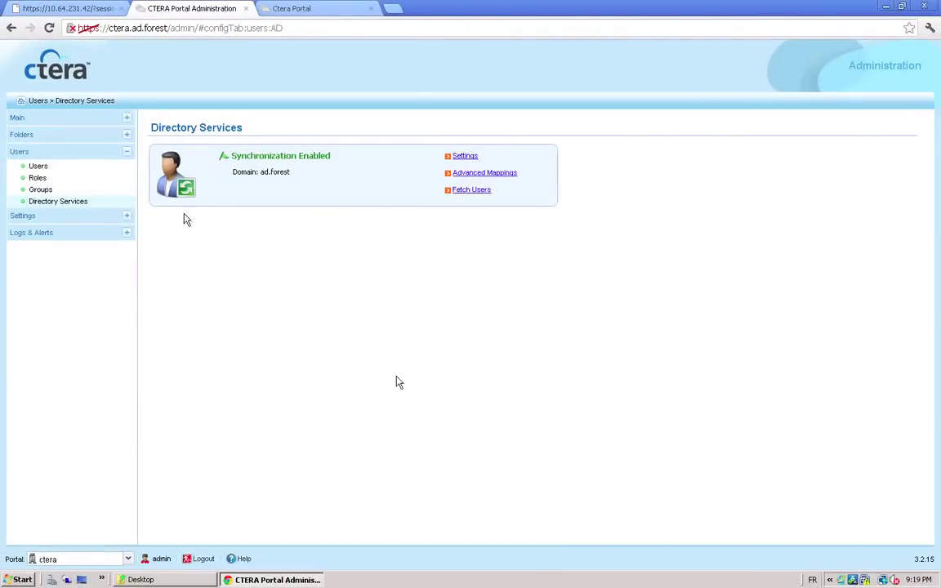
- Go to the portal's Configuration Templates settings and open the PHYSICAL template for editing
{"action": "left_click", "coordinate": [23, 216]}
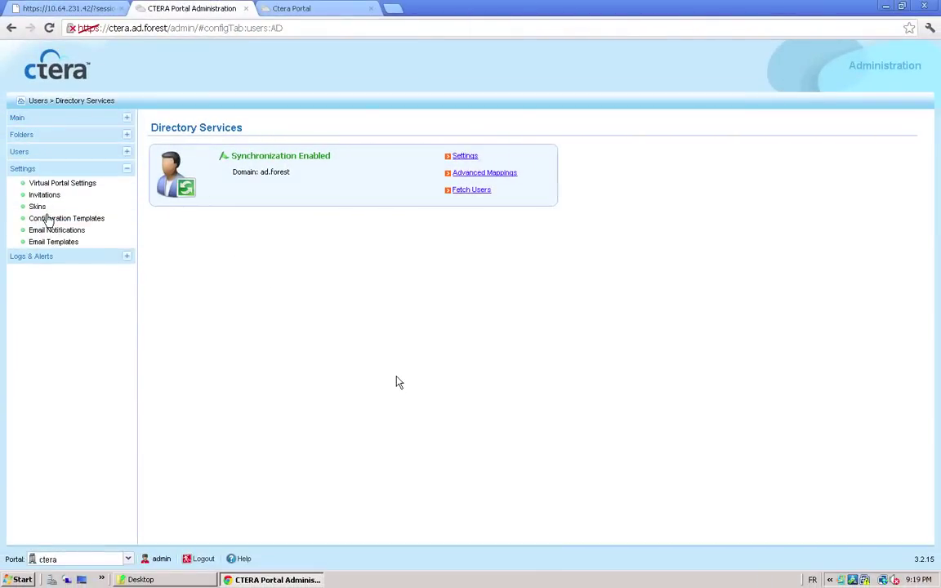
{"action": "left_click", "coordinate": [67, 218]}
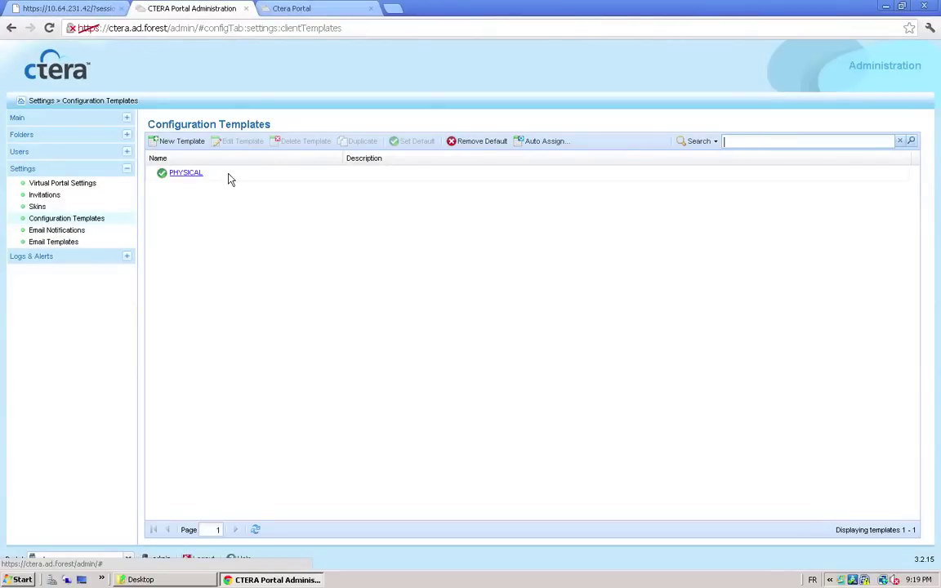
{"action": "left_click", "coordinate": [230, 175]}
{"action": "left_click", "coordinate": [241, 143]}
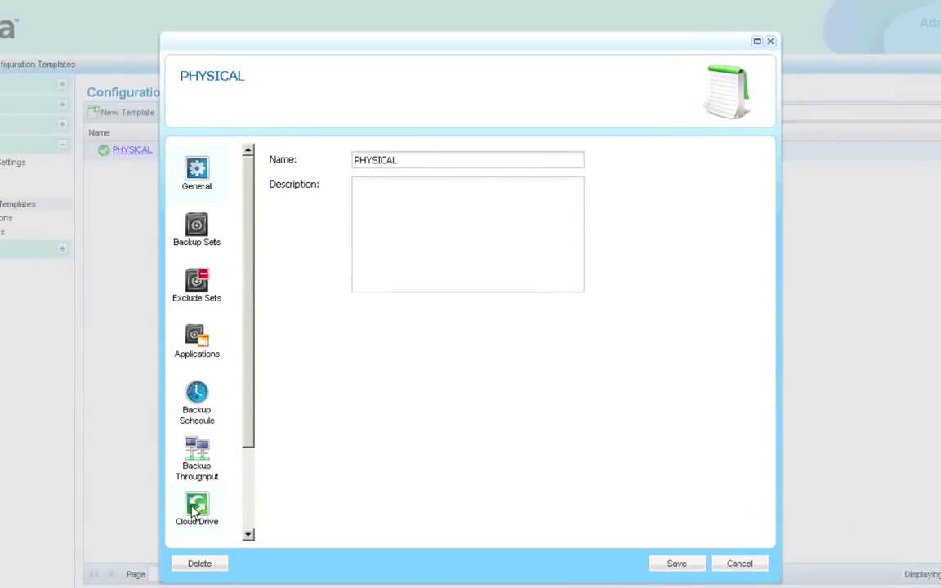
- Review the PHYSICAL template's Cloud Drive settings and the local folder mapping of myfiles, leaving the template without saving
{"action": "left_click", "coordinate": [197, 507]}
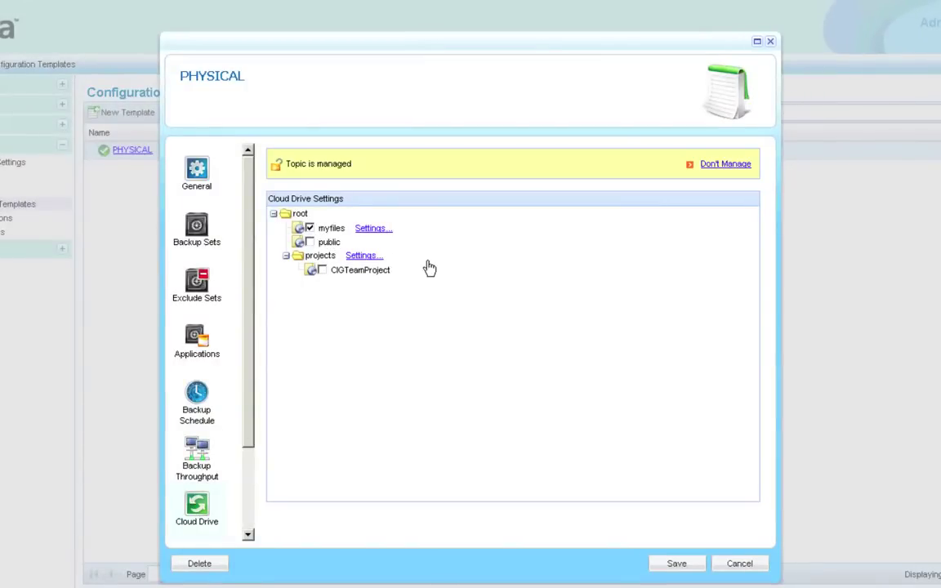
{"action": "left_click", "coordinate": [380, 235]}
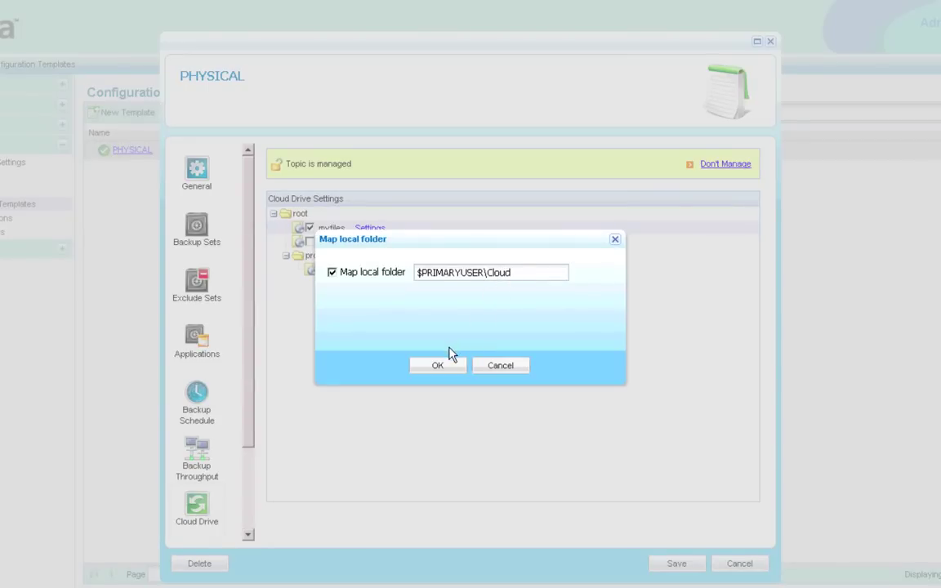
{"action": "left_click", "coordinate": [449, 369]}
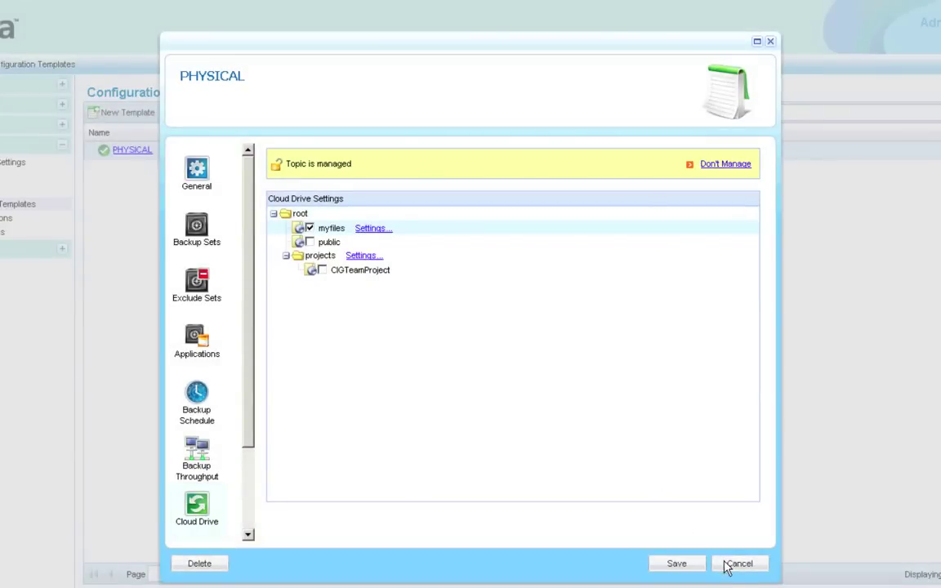
{"action": "left_click", "coordinate": [726, 565]}
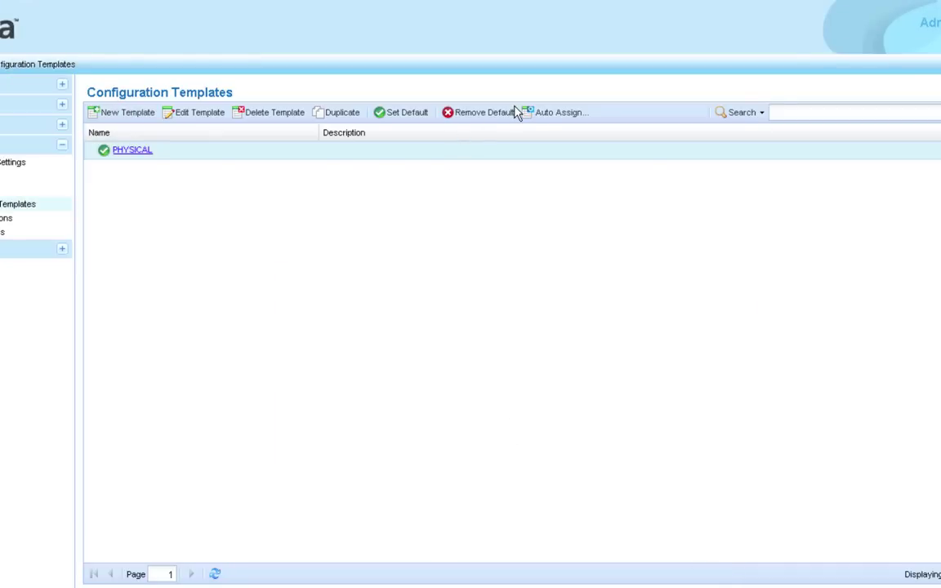
- Review the automatic template assignment policy and the fields available for its hostname condition, leaving it without saving
{"action": "left_click", "coordinate": [556, 114]}
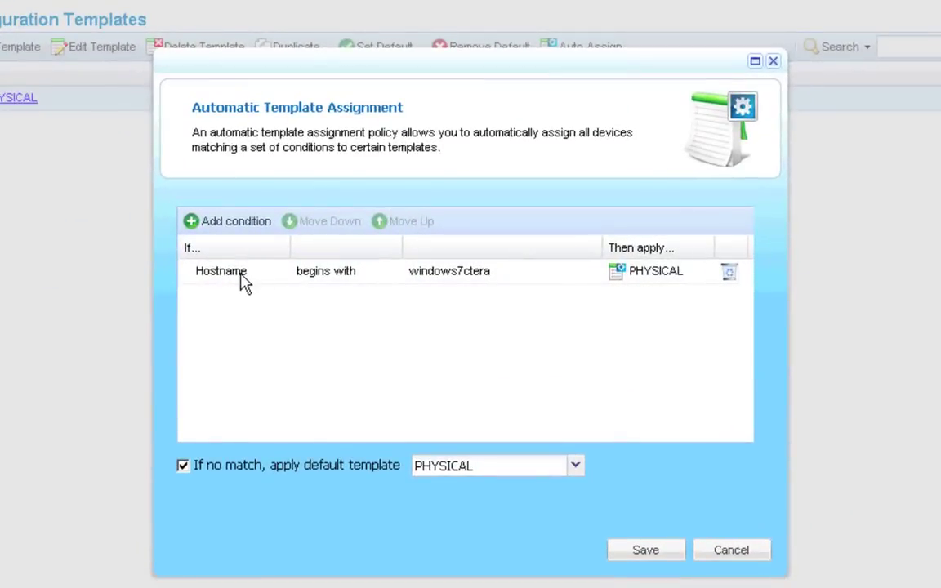
{"action": "left_click", "coordinate": [259, 273]}
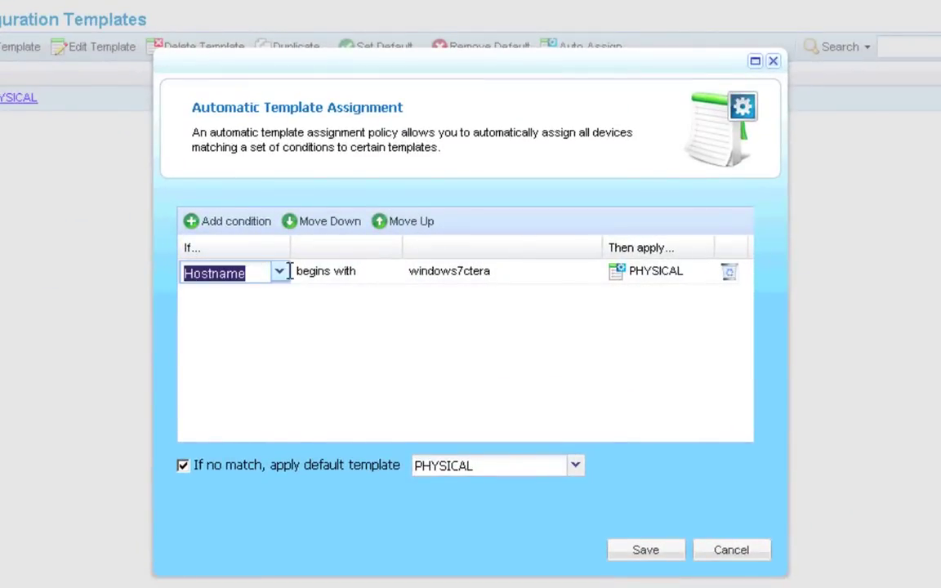
{"action": "left_click", "coordinate": [280, 273]}
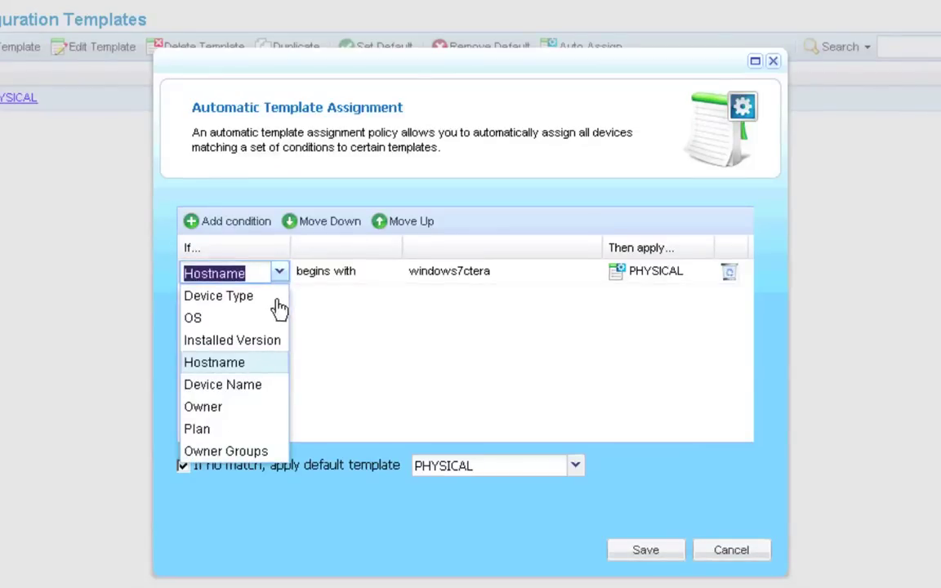
{"action": "left_click", "coordinate": [357, 317]}
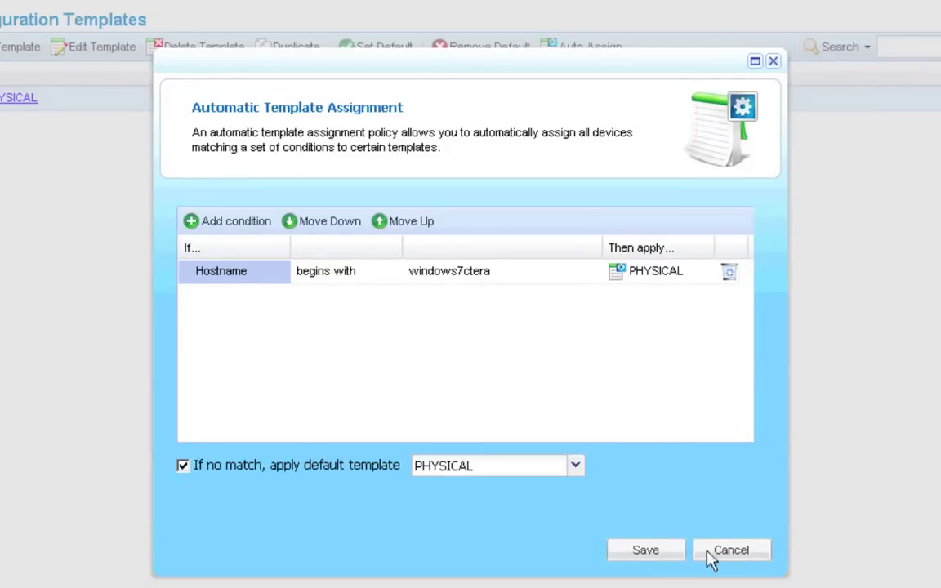
{"action": "left_click", "coordinate": [735, 553]}
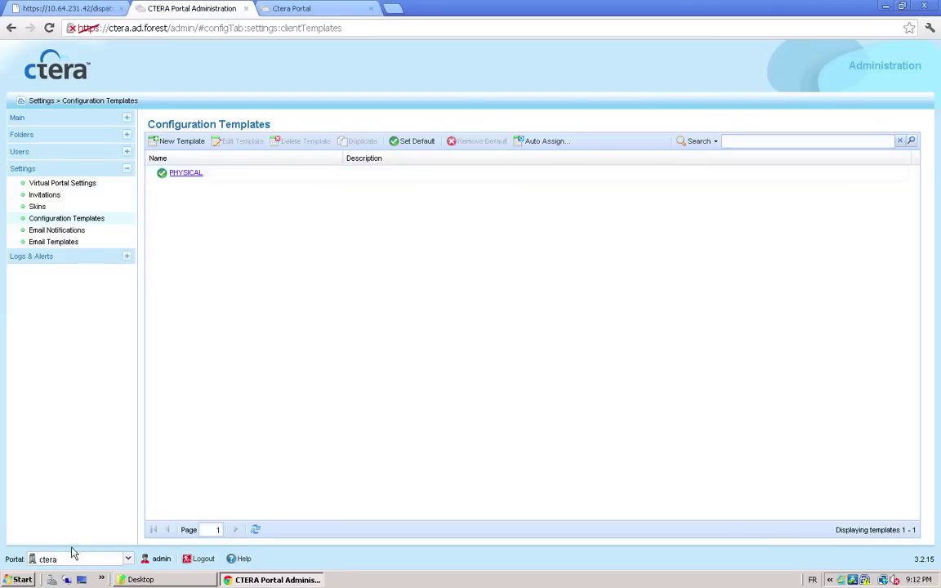
- Switch to Group Policy Management and open the CTERA Agent group policy object for editing
{"action": "left_click", "coordinate": [22, 580]}
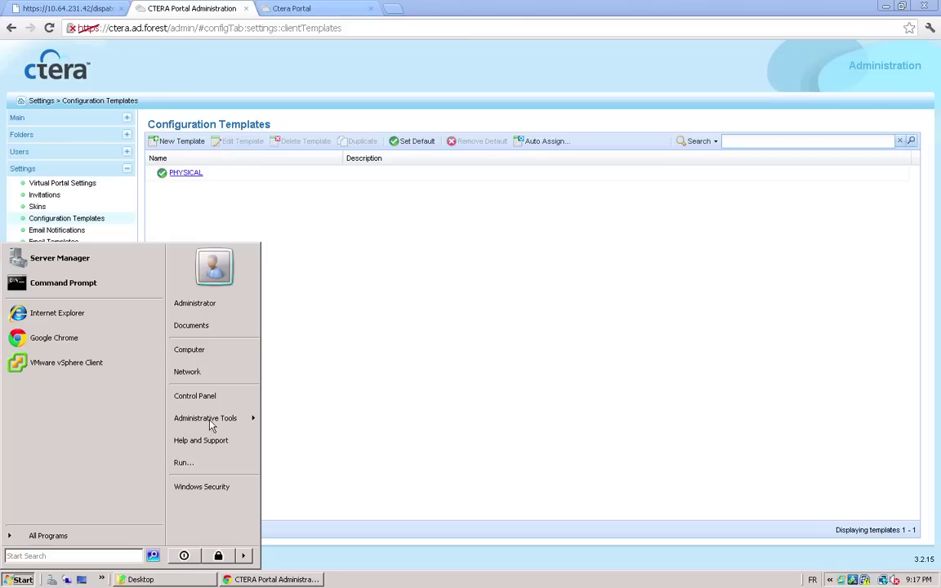
{"action": "mouse_move", "coordinate": [211, 420]}
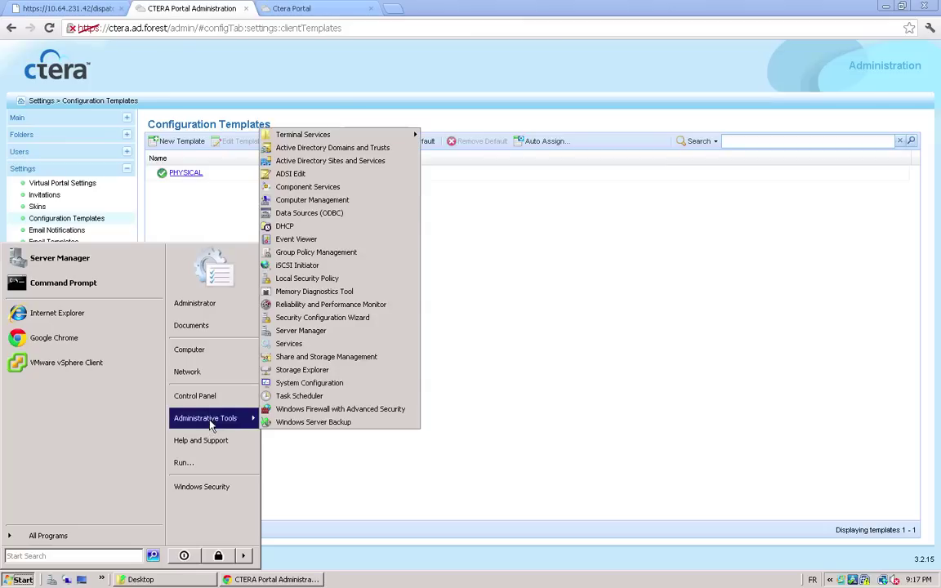
{"action": "left_click", "coordinate": [350, 254]}
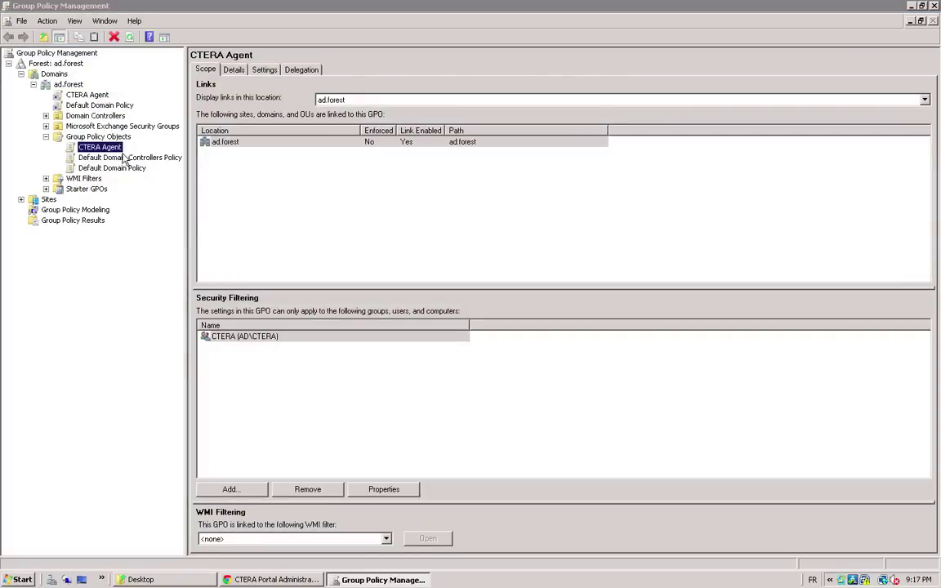
{"action": "left_click", "coordinate": [115, 151]}
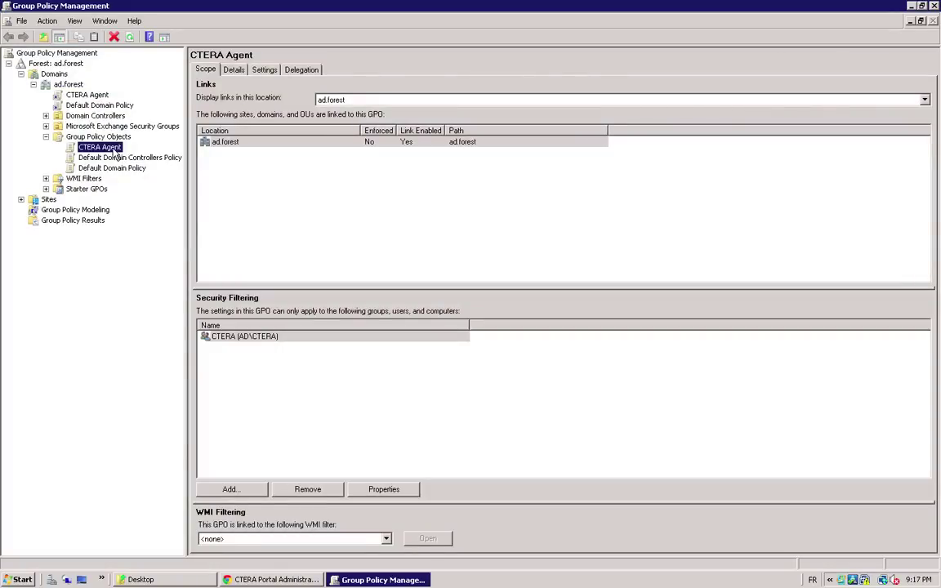
{"action": "right_click", "coordinate": [115, 154]}
{"action": "left_click", "coordinate": [135, 156]}
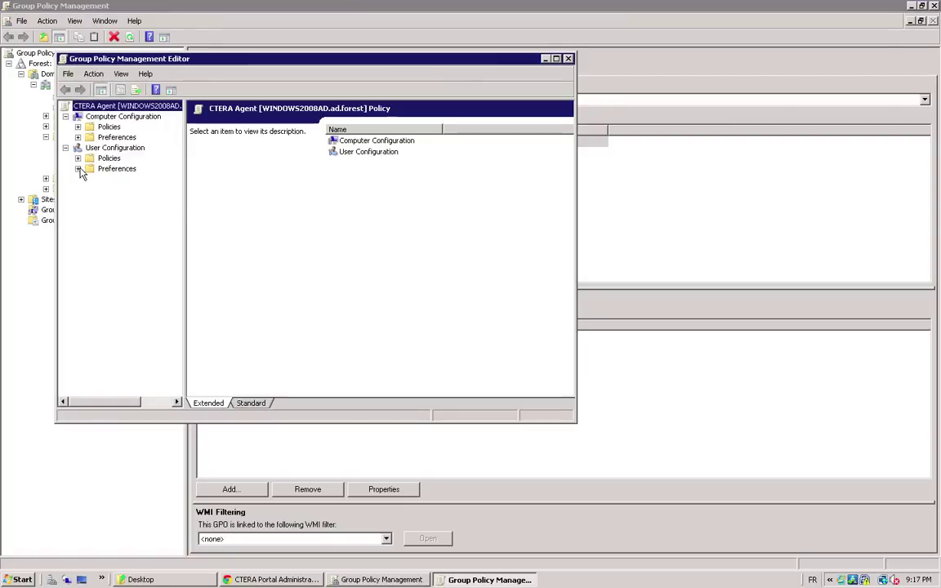
- Expand the Windows Settings under the user configuration's preferences and policies, down to the Folder Redirection folders
{"action": "left_click", "coordinate": [78, 169]}
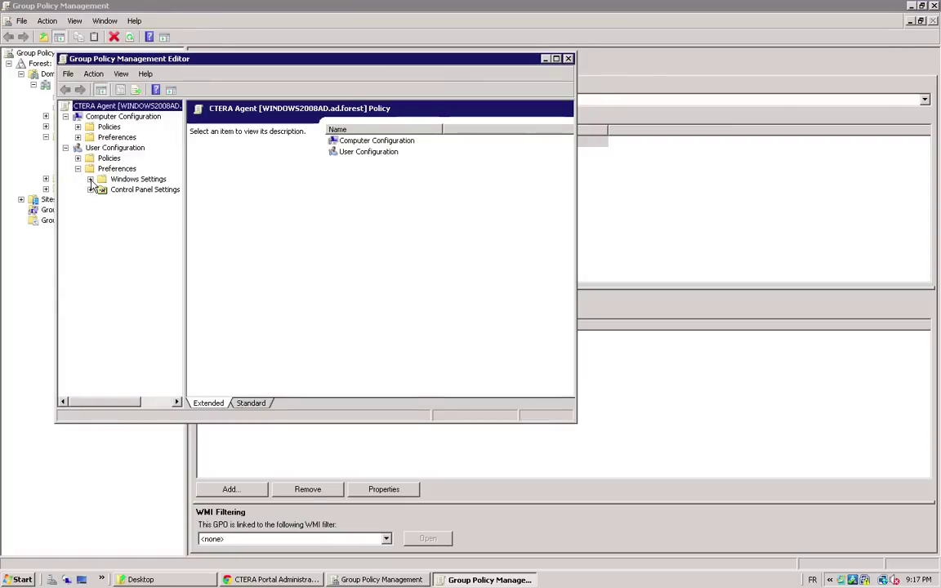
{"action": "left_click", "coordinate": [90, 180]}
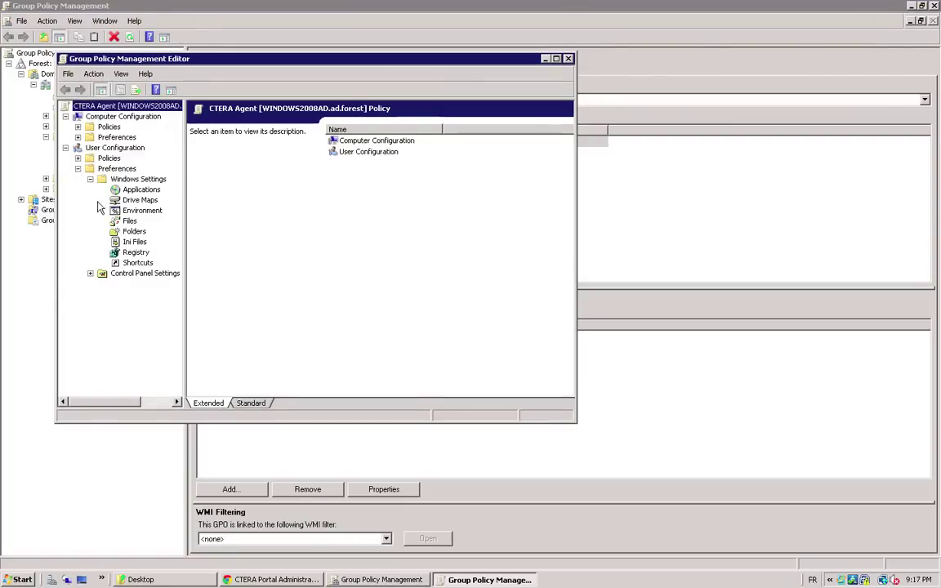
{"action": "left_click", "coordinate": [78, 158]}
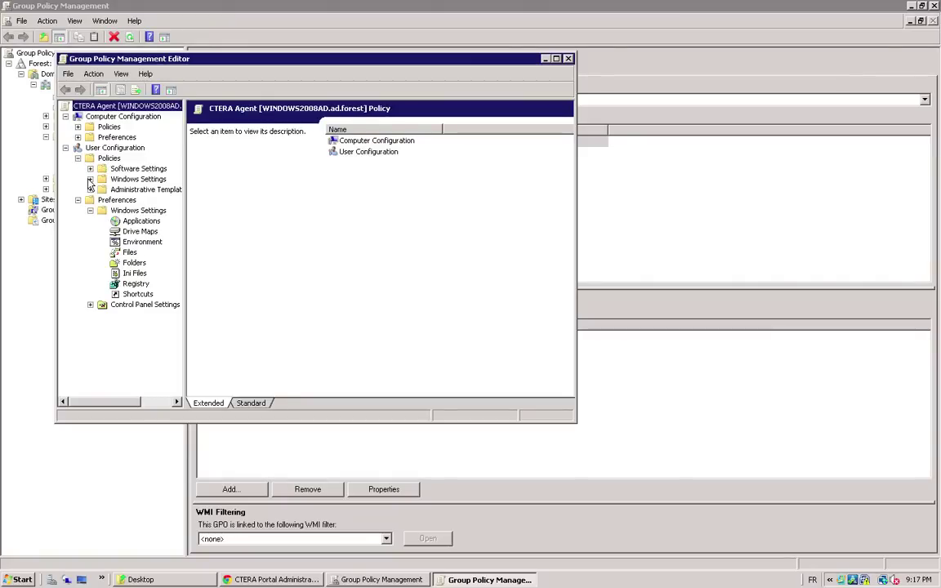
{"action": "left_click", "coordinate": [89, 180]}
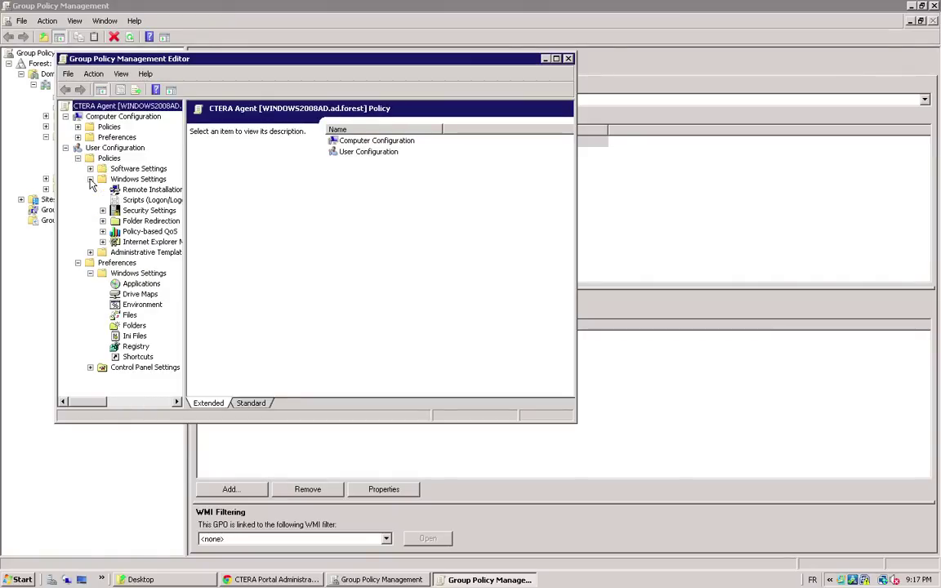
{"action": "left_click", "coordinate": [102, 221]}
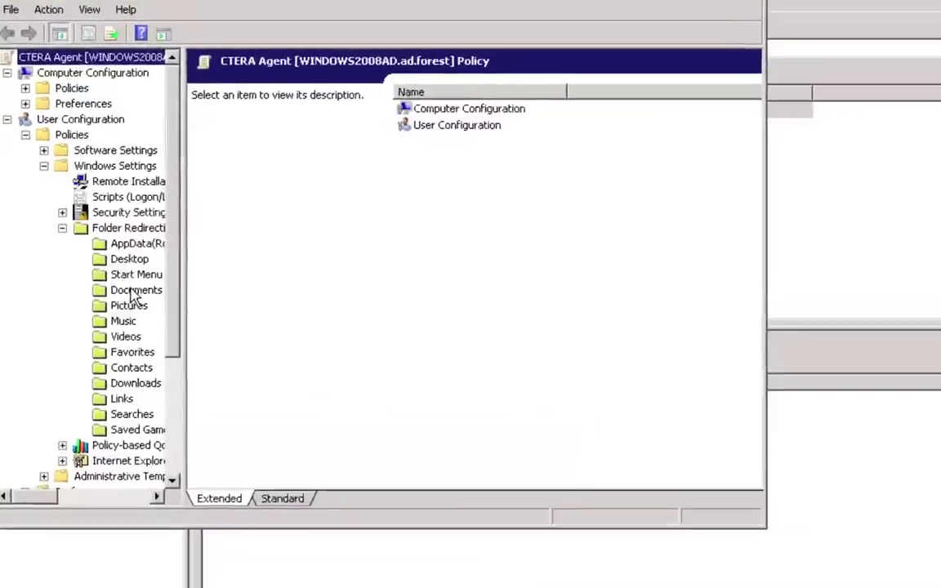
- Set the Documents folder's redirection to "Basic - Redirect everyone's folder to the same location"
{"action": "left_click", "coordinate": [143, 263]}
{"action": "right_click", "coordinate": [126, 306]}
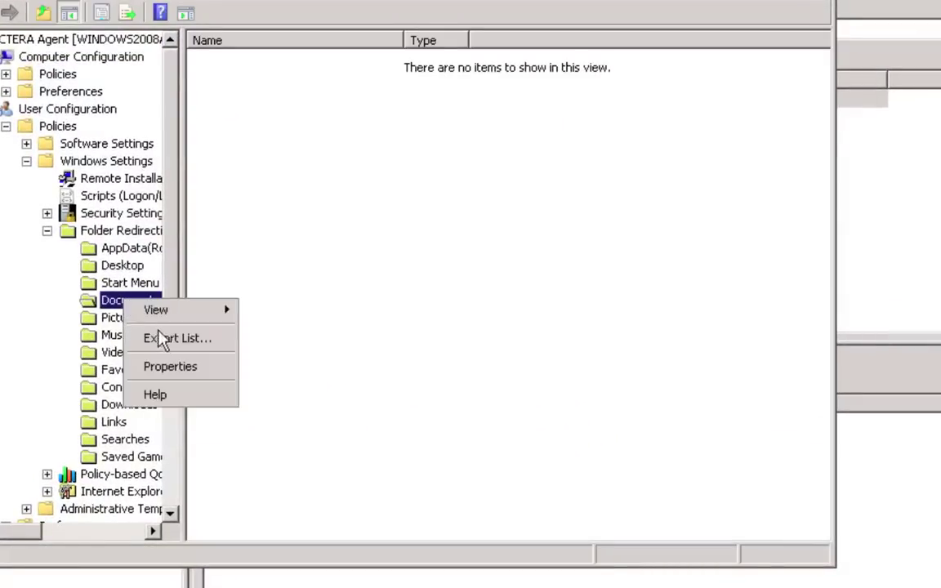
{"action": "left_click", "coordinate": [183, 367]}
{"action": "left_click", "coordinate": [361, 143]}
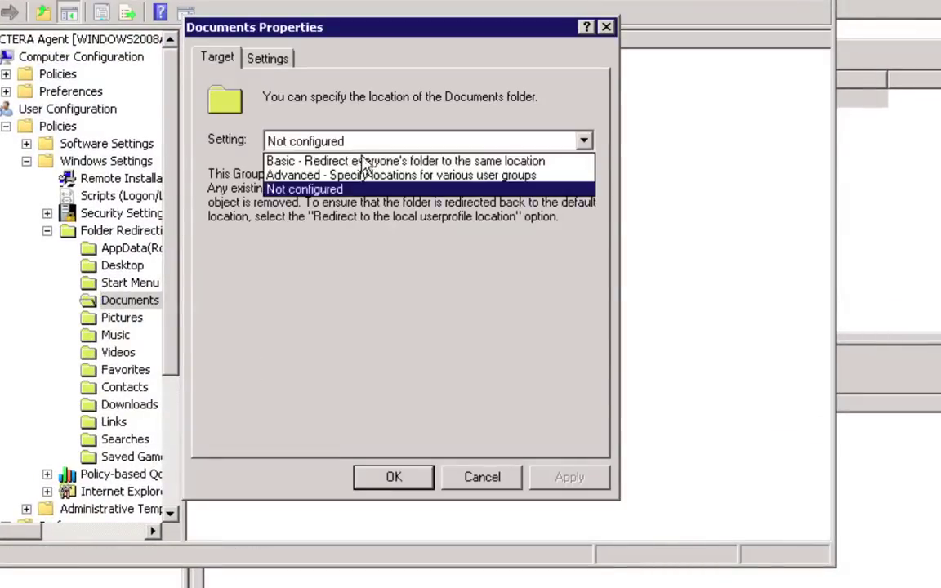
{"action": "left_click", "coordinate": [359, 143]}
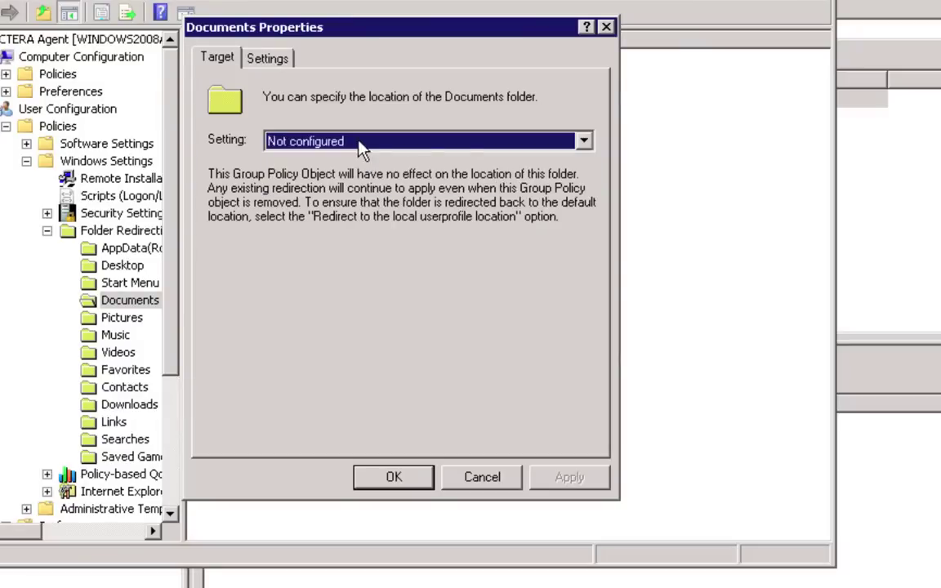
{"action": "left_click", "coordinate": [360, 143]}
{"action": "left_click", "coordinate": [363, 161]}
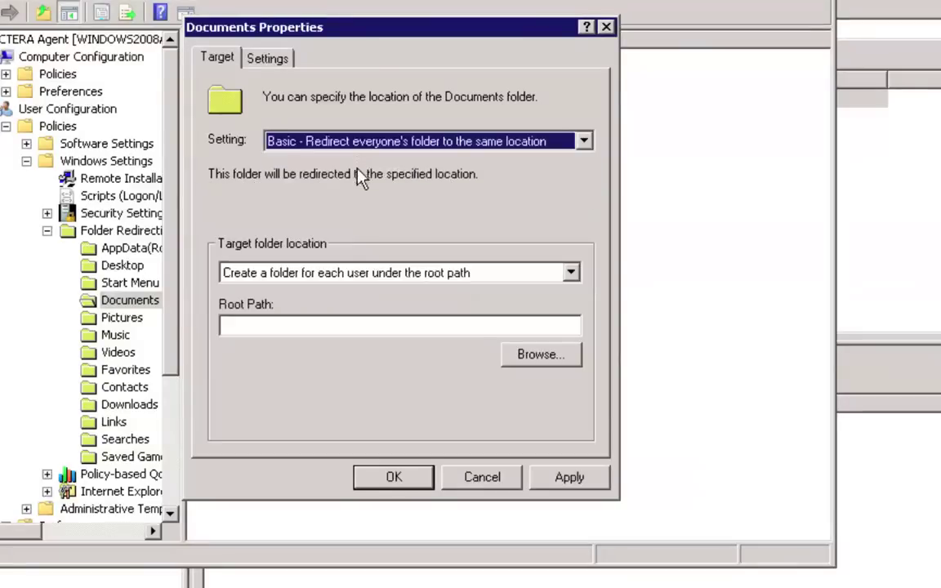
- Set the target to "Redirect to the following location" with the root path C:\Users\%USERNAME%\Cloud\Documents
{"action": "left_click", "coordinate": [356, 280]}
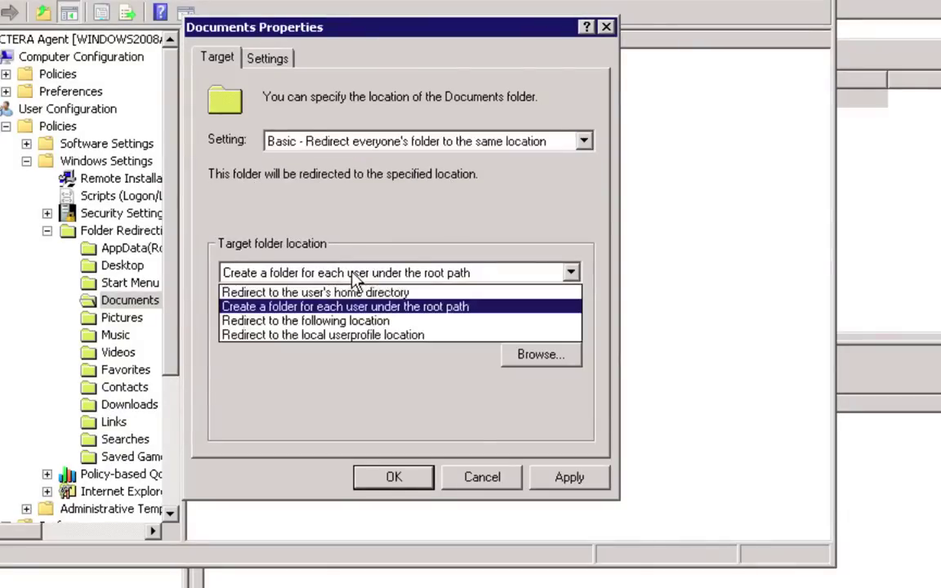
{"action": "left_click", "coordinate": [355, 321]}
{"action": "left_click", "coordinate": [355, 327]}
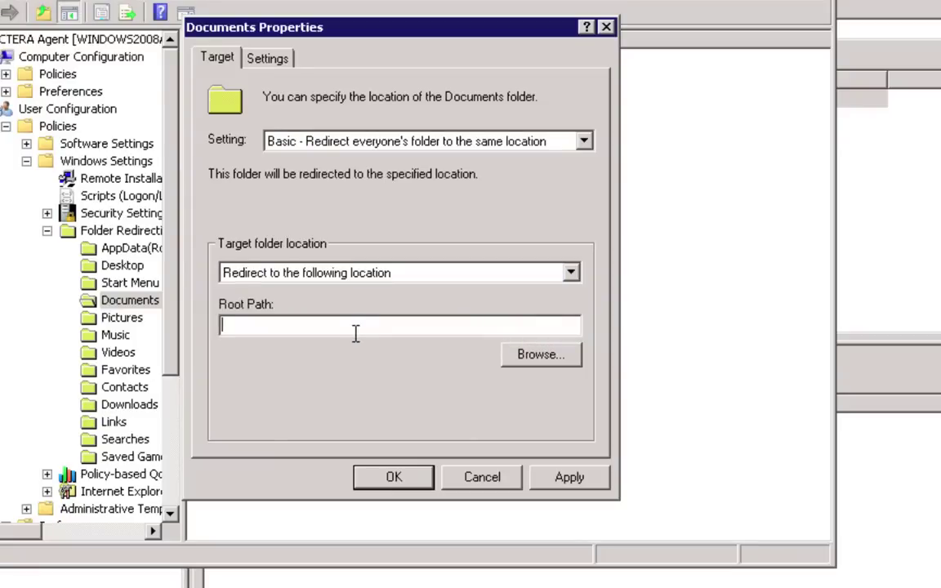
{"action": "type", "text": "C:\\Users\\"}
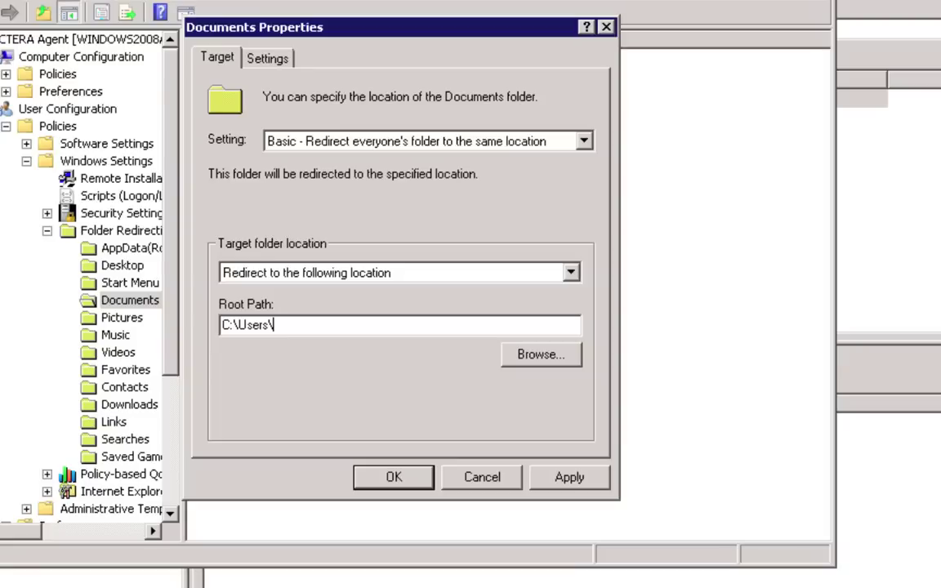
{"action": "type", "text": "%USERNAME"}
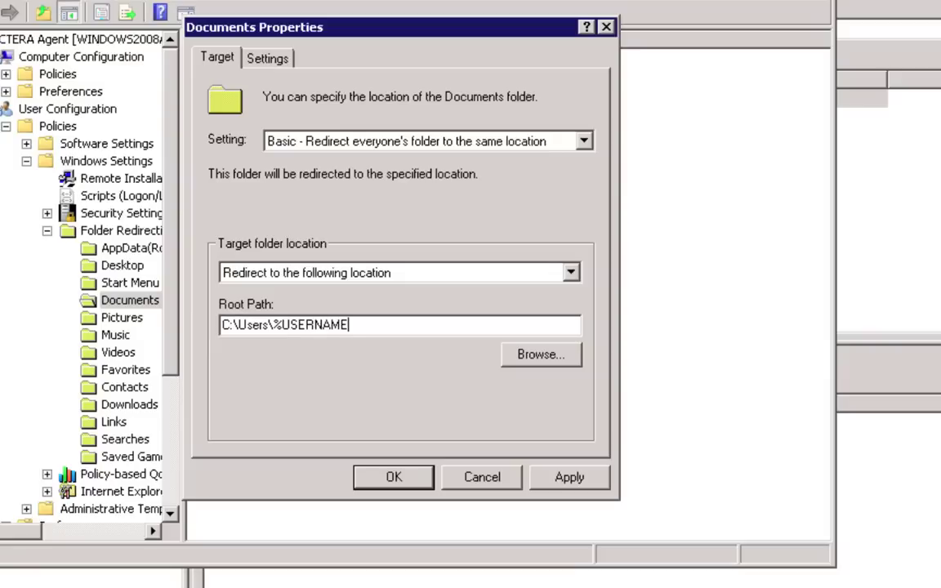
{"action": "type", "text": "%\\Cloud\\Documents"}
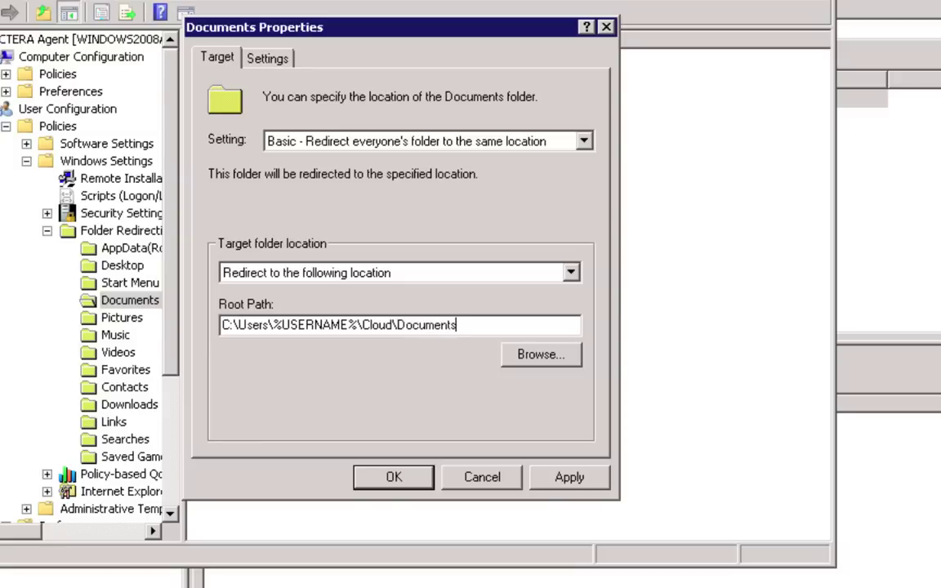
- Apply the Documents redirection, accepting the local non-UNC path as the target, and select the Videos redirection folder
{"action": "key", "text": "Left"}
{"action": "key", "text": "Left"}
{"action": "key", "text": "Left"}
{"action": "left_click_drag", "start_coordinate": [393, 325], "coordinate": [222, 325]}
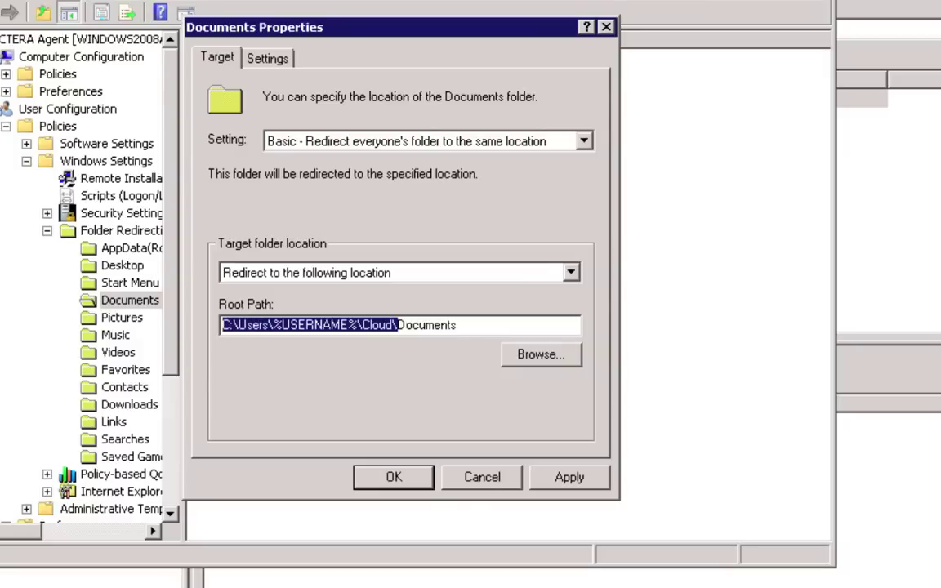
{"action": "key", "text": "Return"}
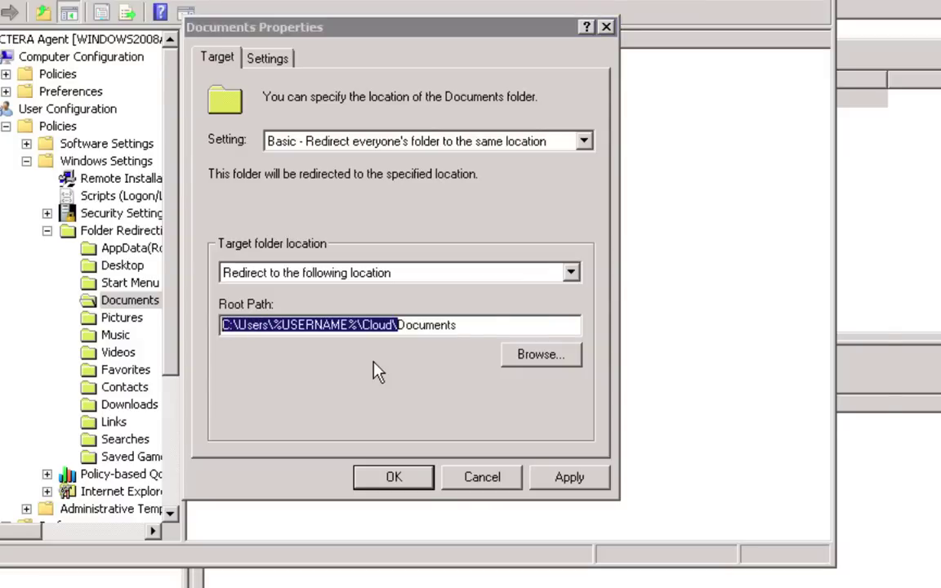
{"action": "left_click", "coordinate": [756, 441]}
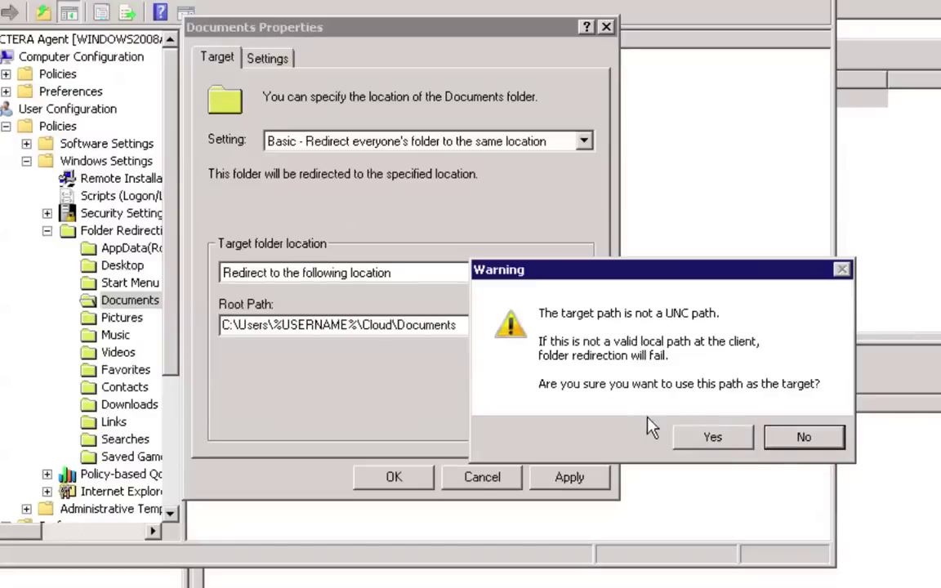
{"action": "left_click", "coordinate": [707, 439]}
{"action": "left_click", "coordinate": [118, 352]}
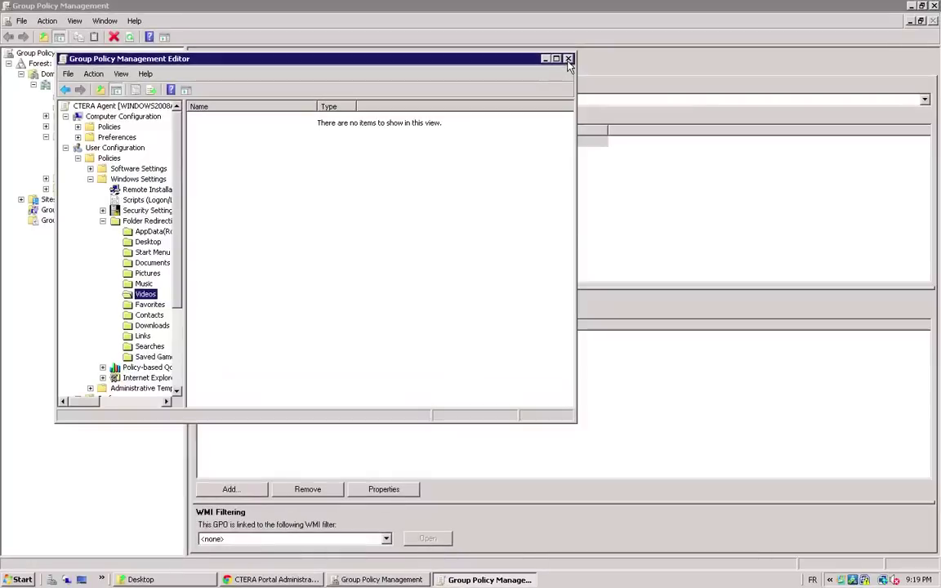
- Close the Group Policy Management Editor and connect to 192.168.1.30 through Remote Desktop, entering the account password
{"action": "left_click", "coordinate": [648, 27]}
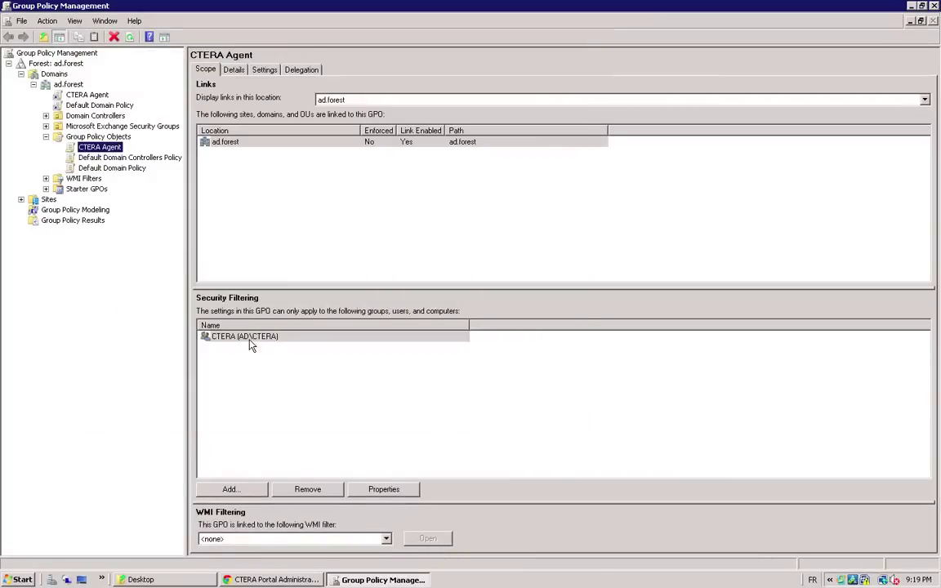
{"action": "left_click", "coordinate": [67, 580]}
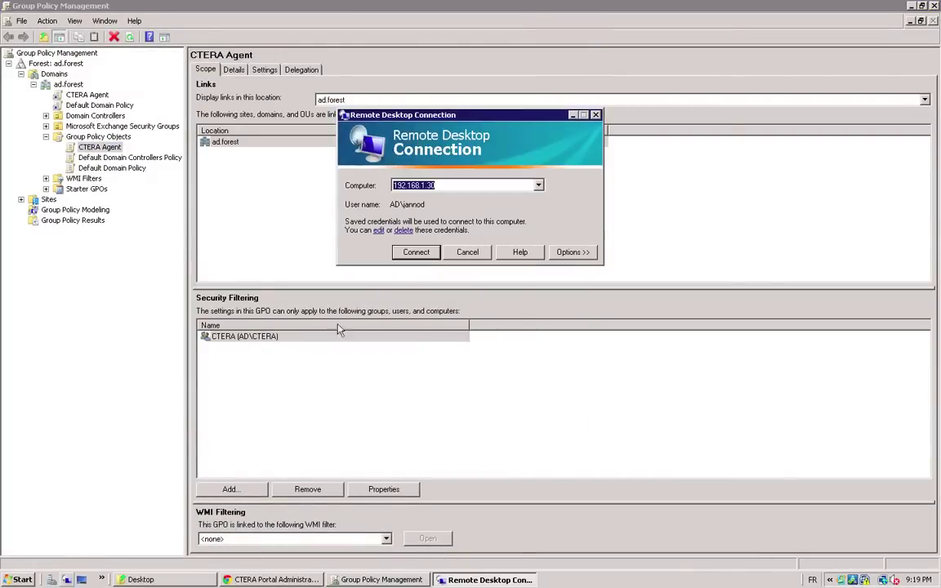
{"action": "left_click", "coordinate": [416, 254]}
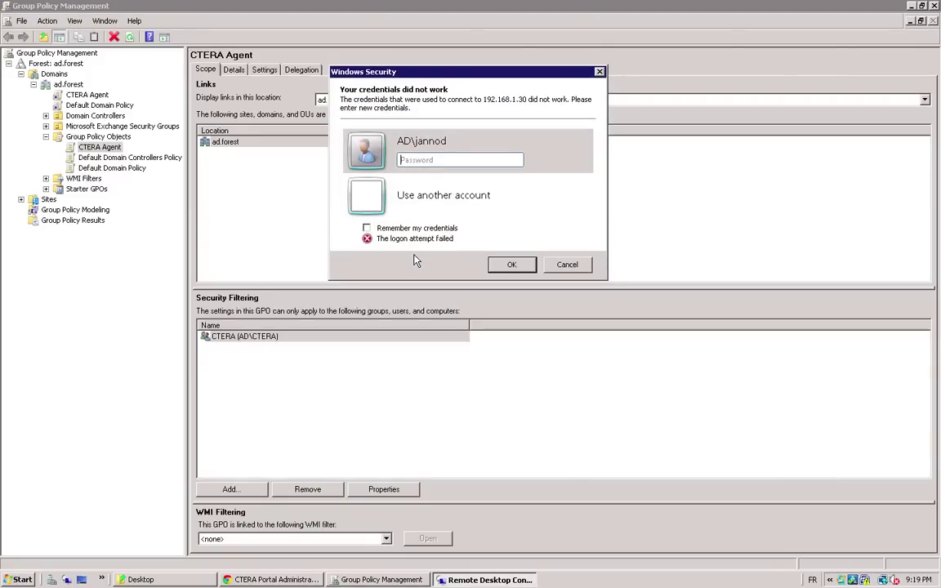
{"action": "type", "text": "••••"}
{"action": "key", "text": "Return"}
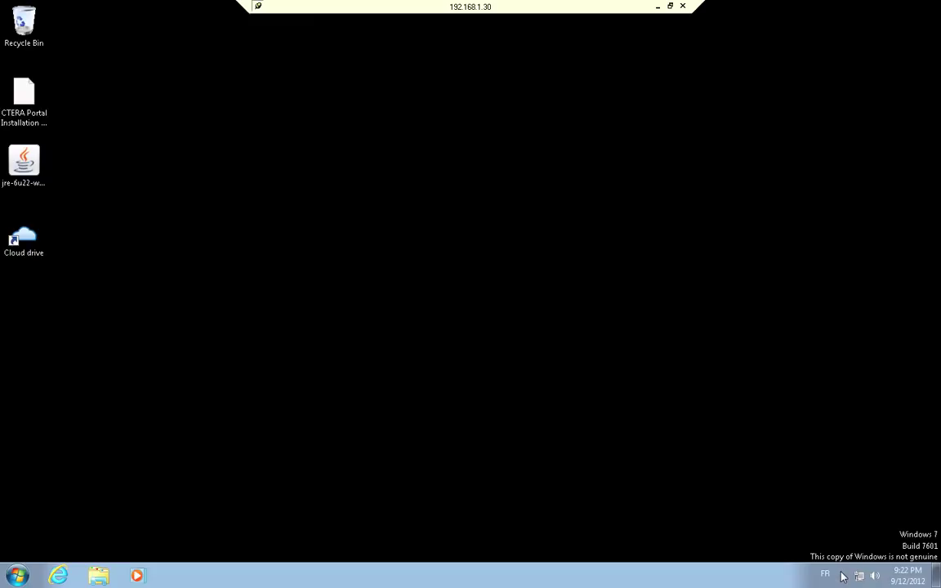
- Open the CTERA Agent's settings, examine which folders the Cloud Drive is set to synchronise, and close them without changes
{"action": "left_click", "coordinate": [842, 575]}
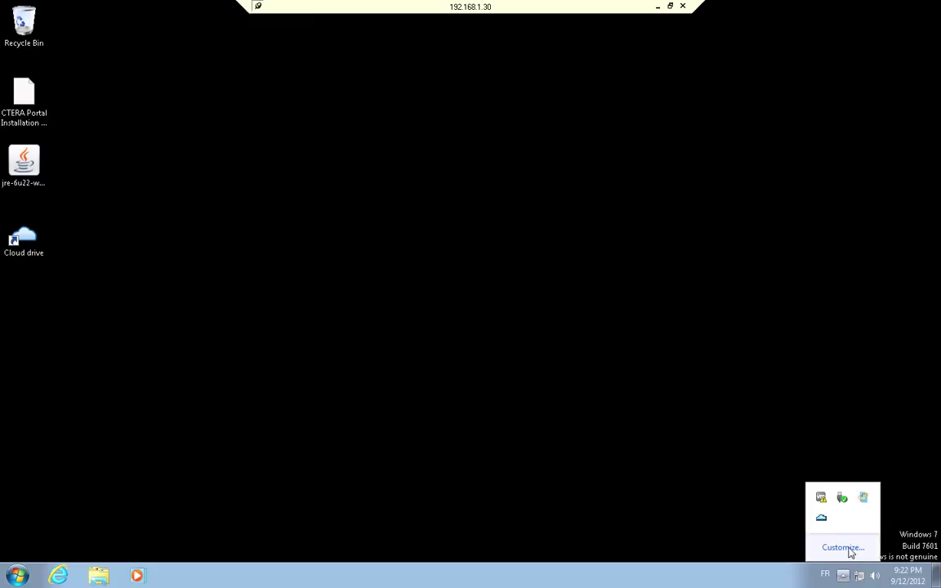
{"action": "left_click", "coordinate": [822, 520]}
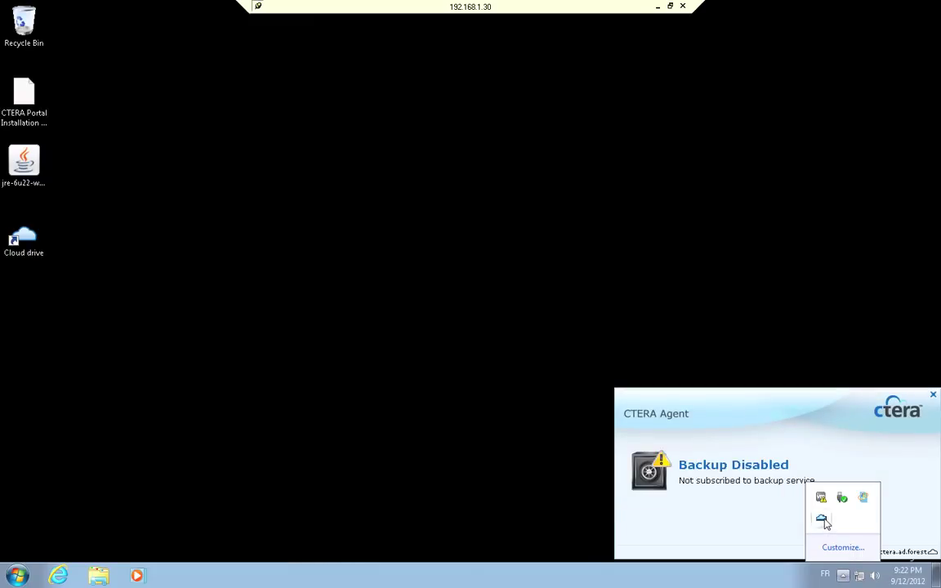
{"action": "right_click", "coordinate": [823, 520]}
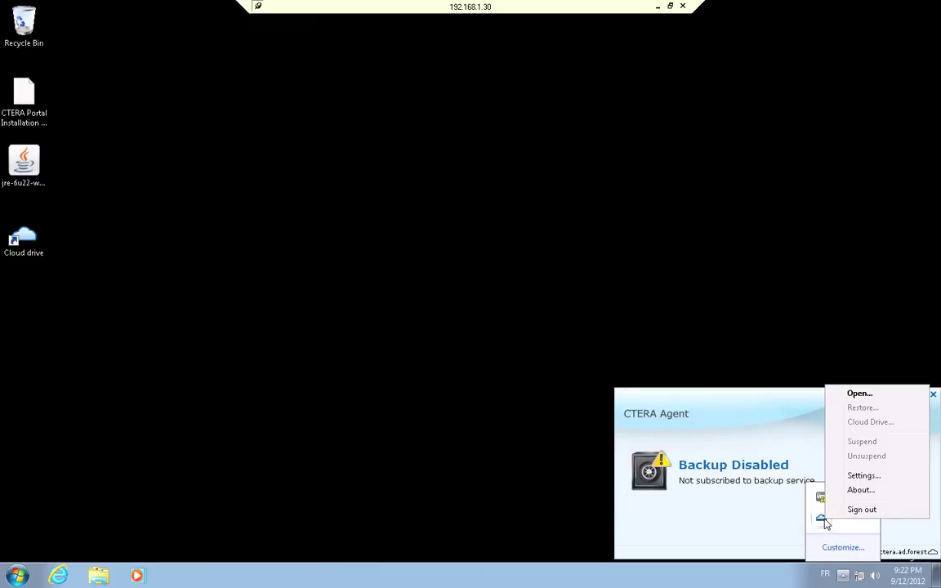
{"action": "left_click", "coordinate": [865, 477]}
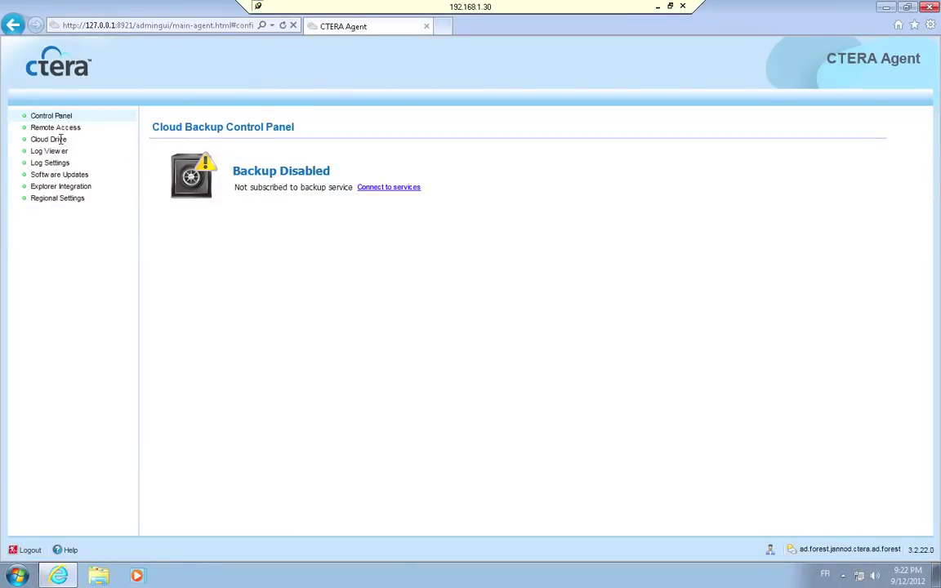
{"action": "left_click", "coordinate": [60, 141]}
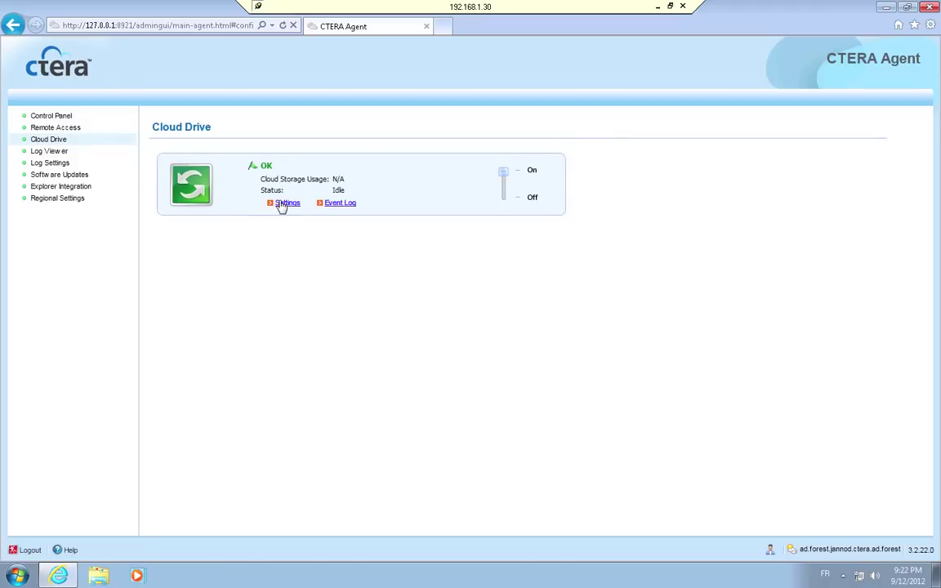
{"action": "left_click", "coordinate": [282, 203]}
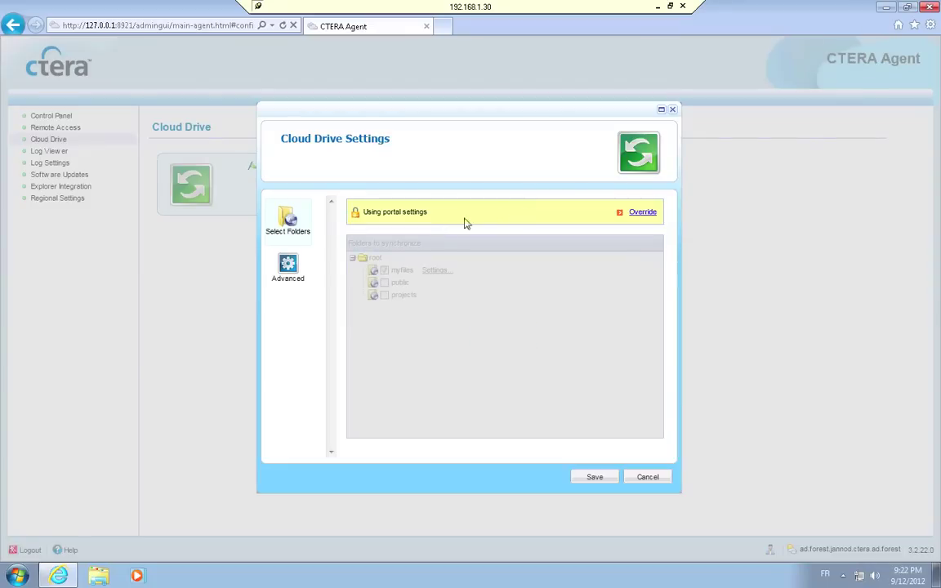
{"action": "left_click", "coordinate": [646, 477]}
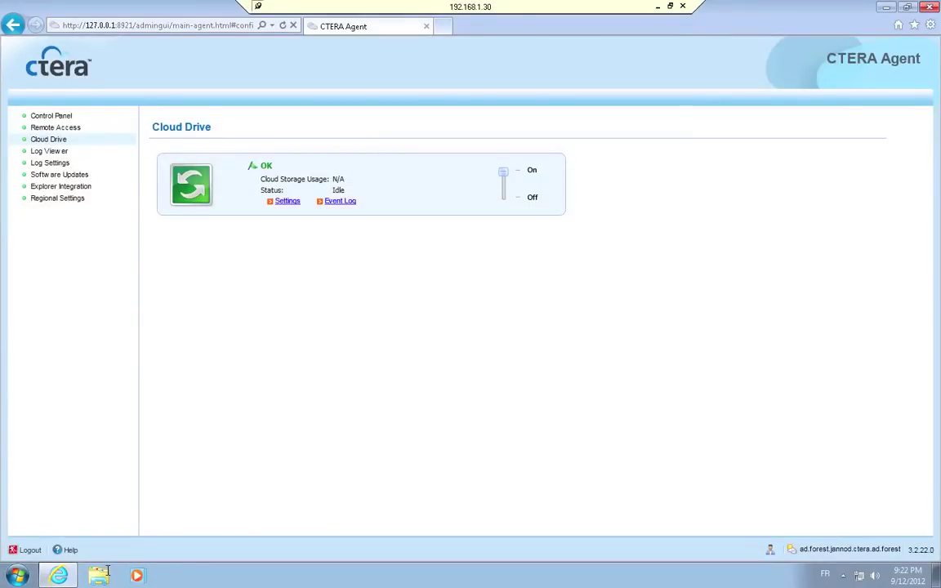
- Browse in Windows Explorer to the Cloud folder inside the signed-in user's profile under C:\Users
{"action": "left_click", "coordinate": [98, 576]}
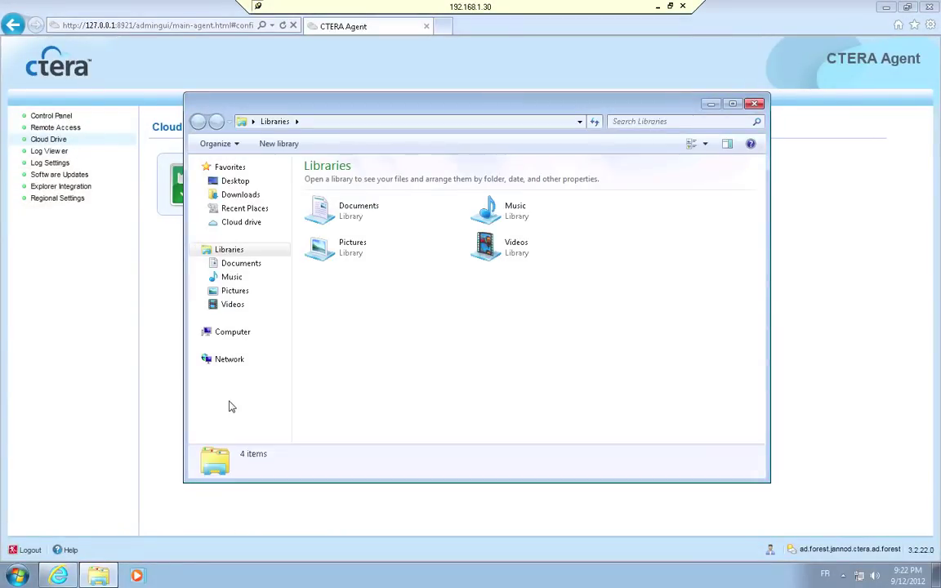
{"action": "left_click", "coordinate": [201, 332]}
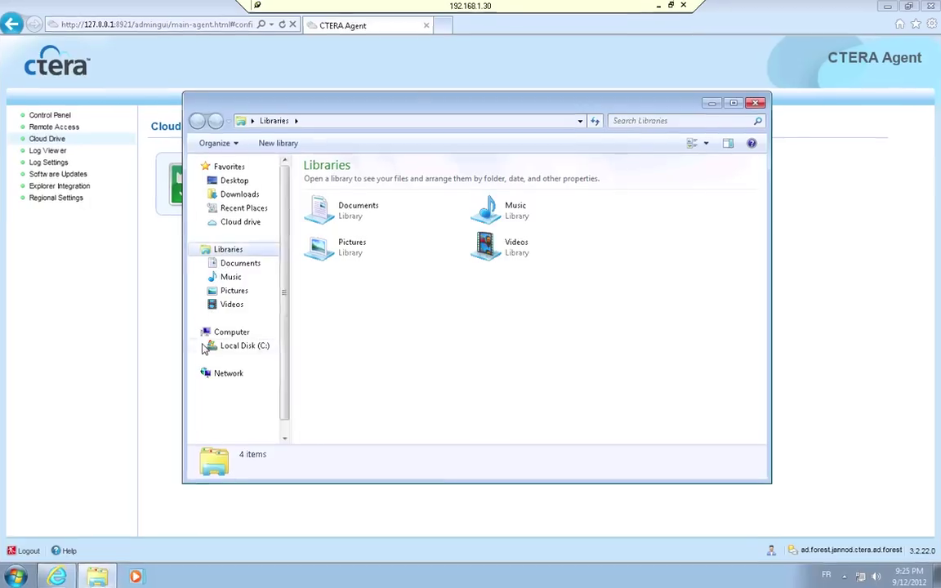
{"action": "left_click", "coordinate": [204, 346]}
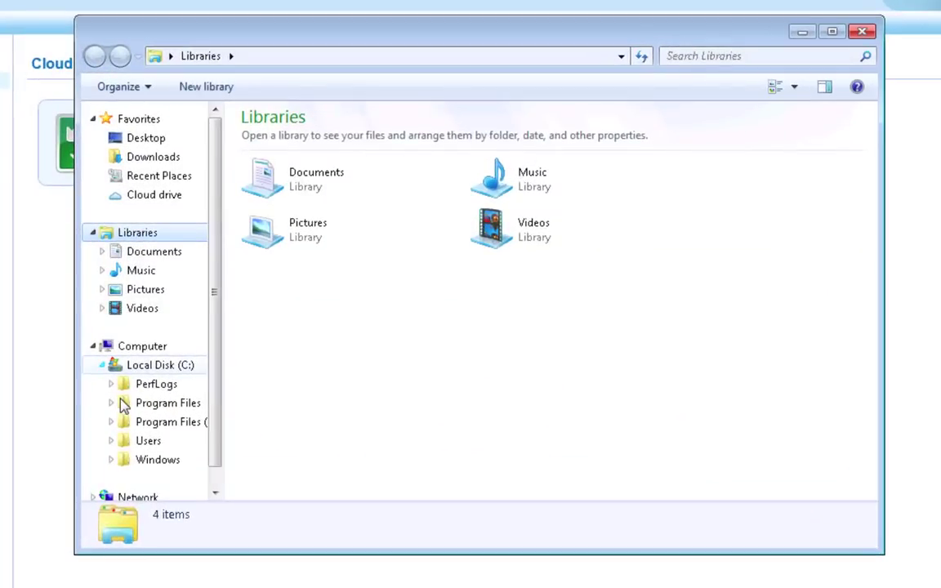
{"action": "left_click", "coordinate": [148, 441]}
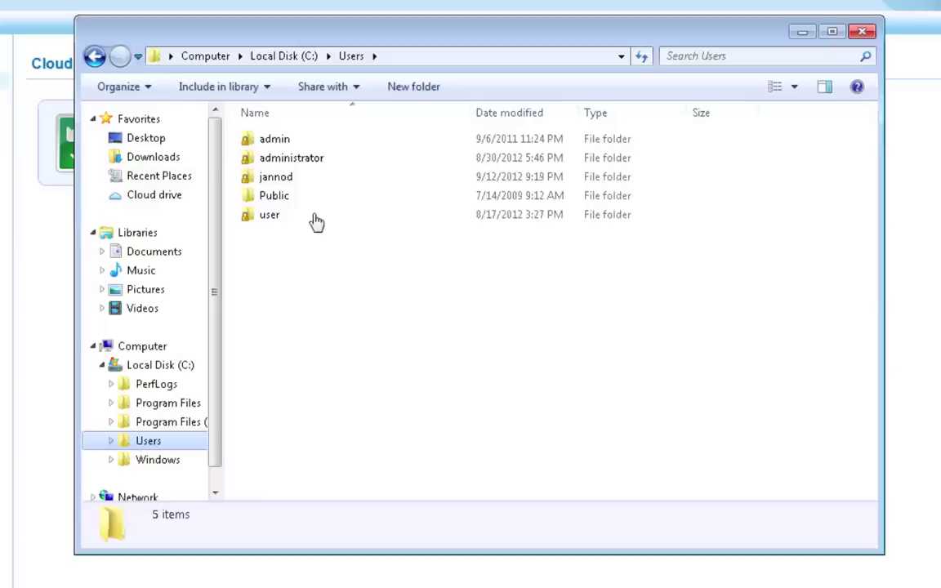
{"action": "double_click", "coordinate": [277, 181]}
{"action": "double_click", "coordinate": [284, 143]}
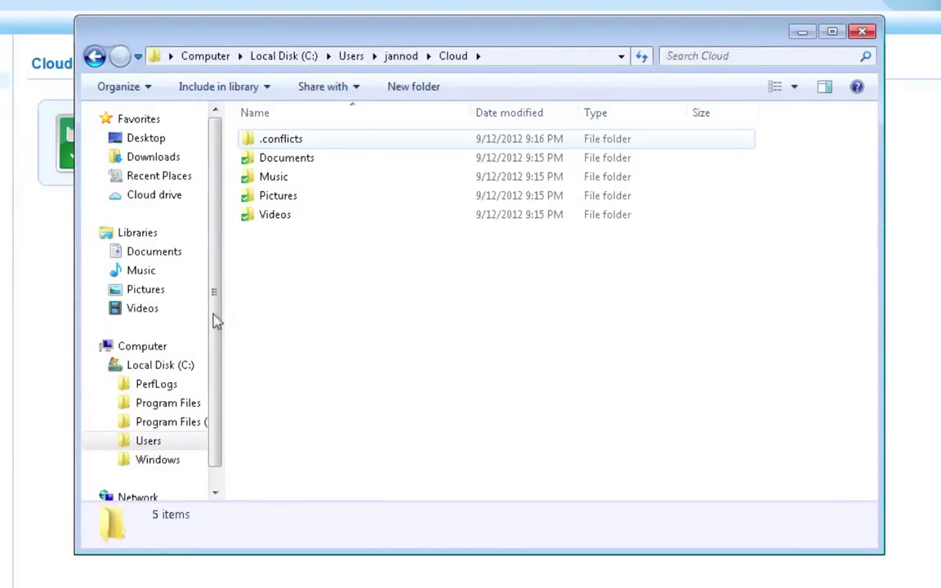
- Check the redirected locations of the Documents, Music, Pictures and Videos libraries
{"action": "left_click", "coordinate": [130, 254]}
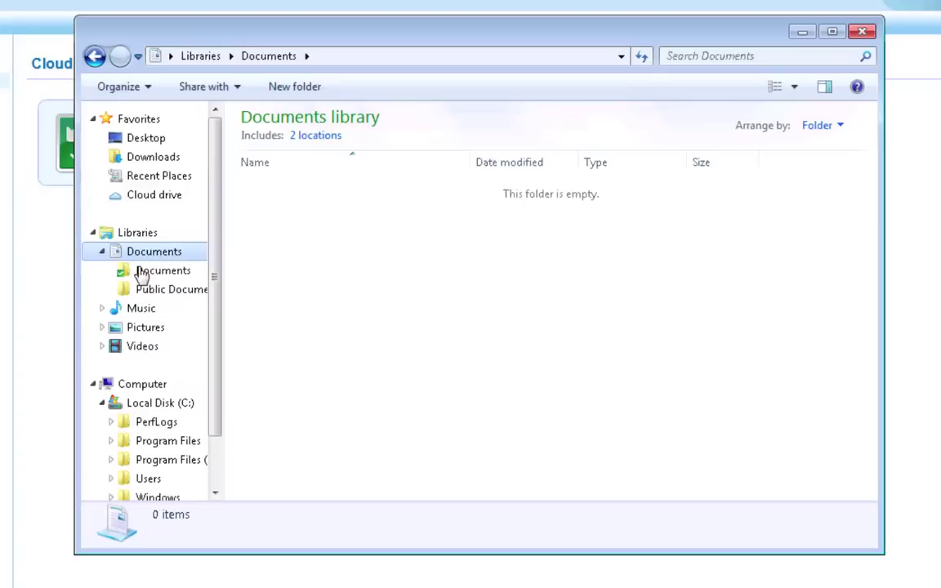
{"action": "left_click", "coordinate": [142, 310]}
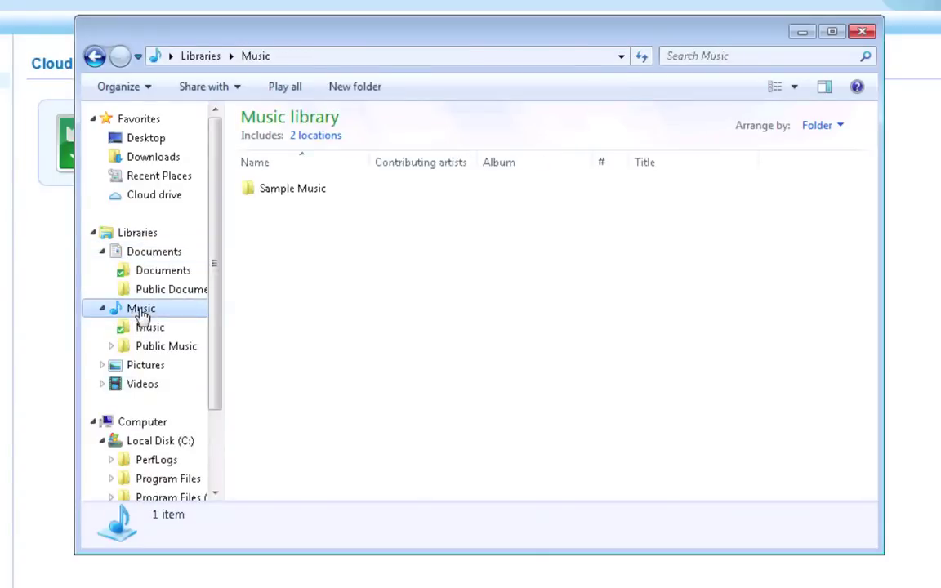
{"action": "left_click", "coordinate": [147, 368]}
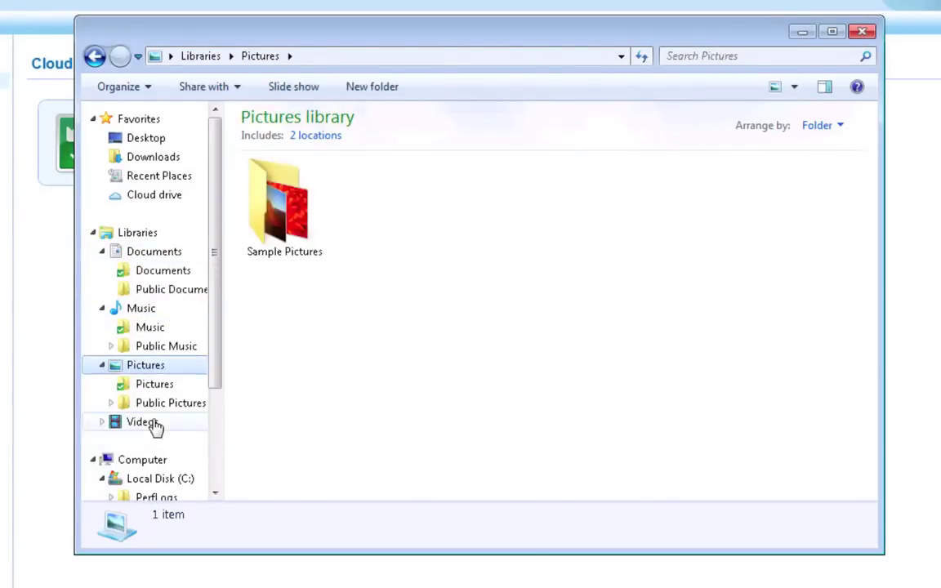
{"action": "left_click", "coordinate": [154, 424]}
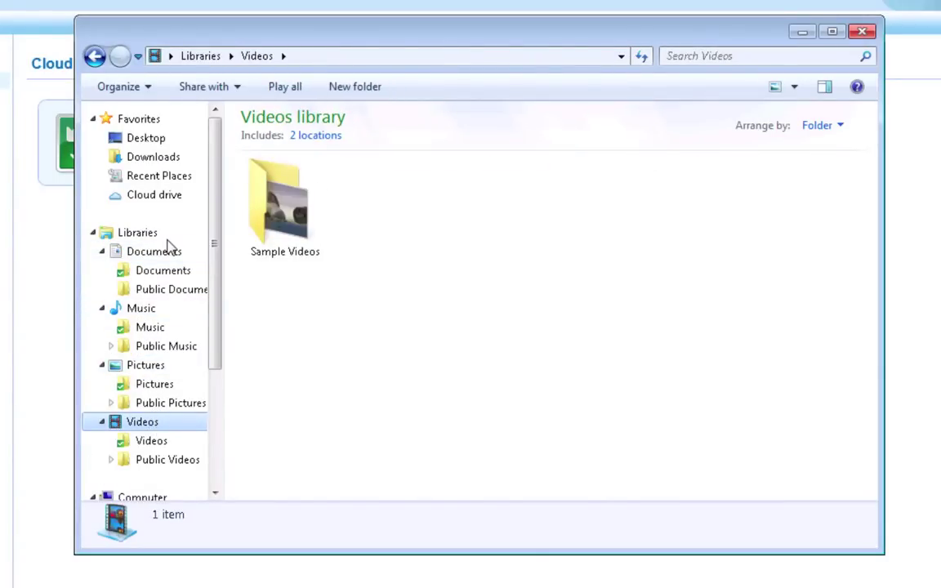
- Copy jre-6u22-windows-i586 from the desktop into the user's Documents folder in the Documents library
{"action": "left_click", "coordinate": [148, 139]}
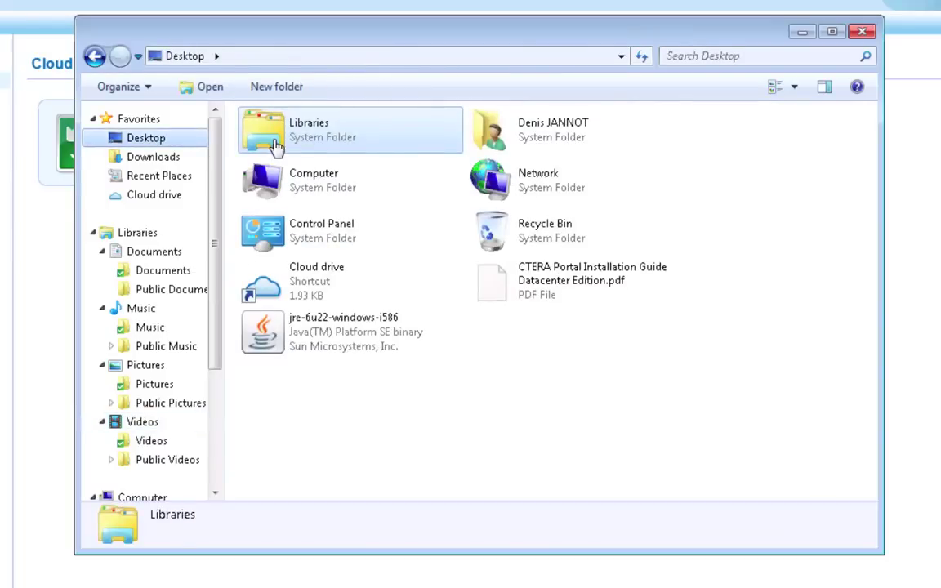
{"action": "left_click", "coordinate": [396, 321]}
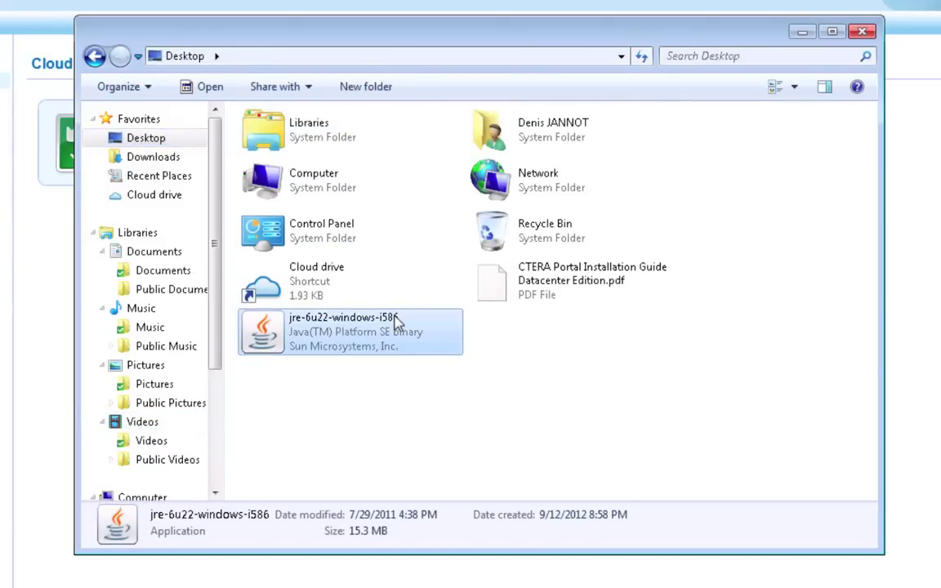
{"action": "left_click", "coordinate": [171, 270]}
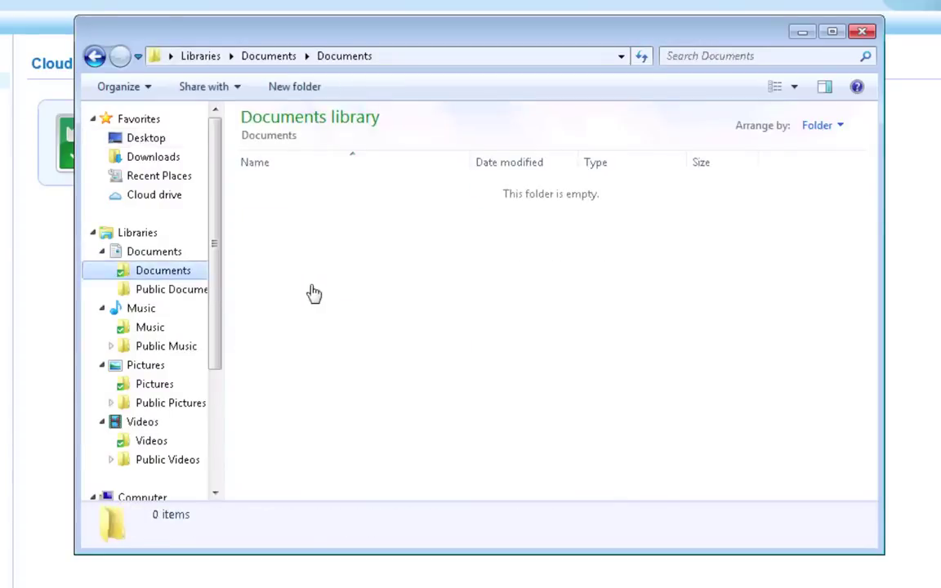
{"action": "key", "text": "ctrl+v"}
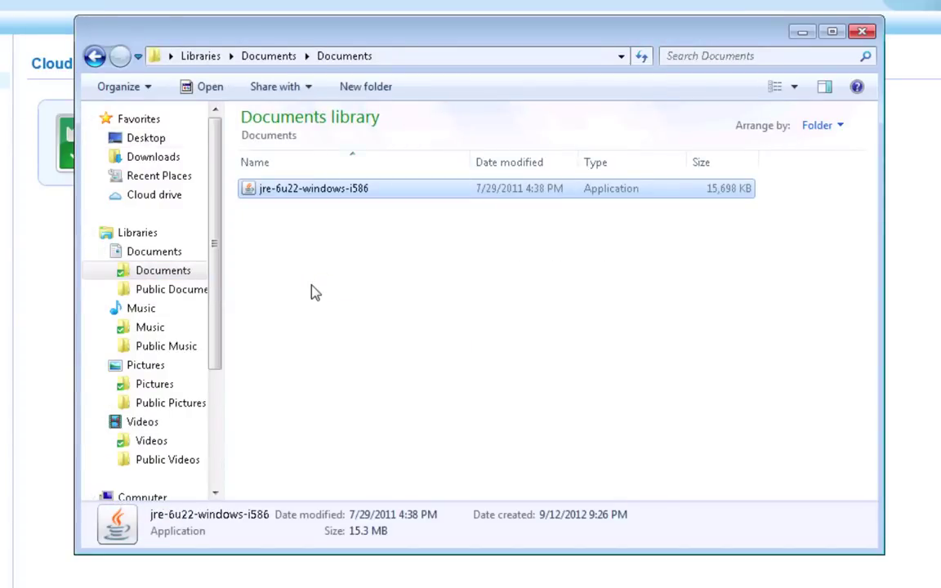
{"action": "left_click", "coordinate": [32, 265]}
{"action": "right_click", "coordinate": [319, 247]}
{"action": "left_click", "coordinate": [335, 342]}
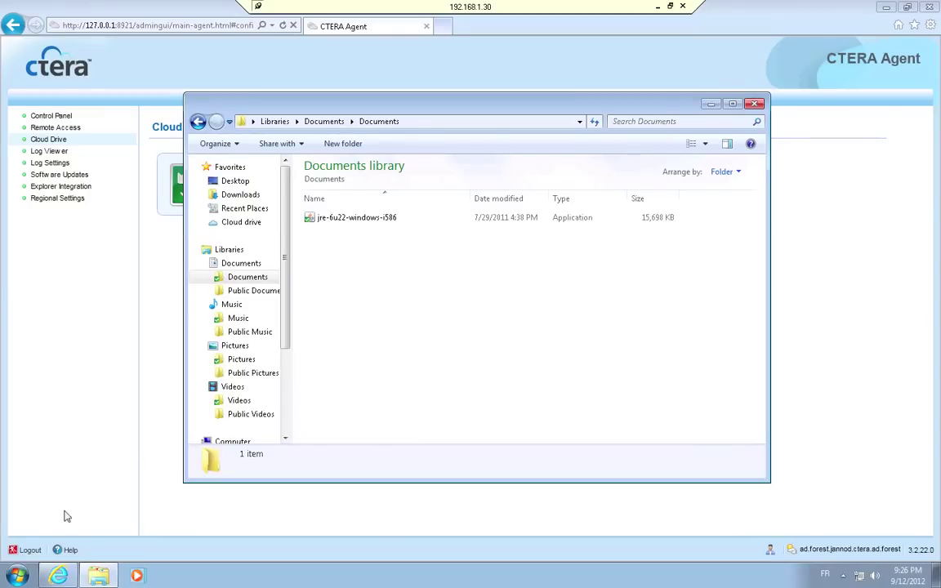
- Log off the remote Windows session and sign in to the CTERA Portal in Chrome, entering the user's account password
{"action": "left_click", "coordinate": [18, 576]}
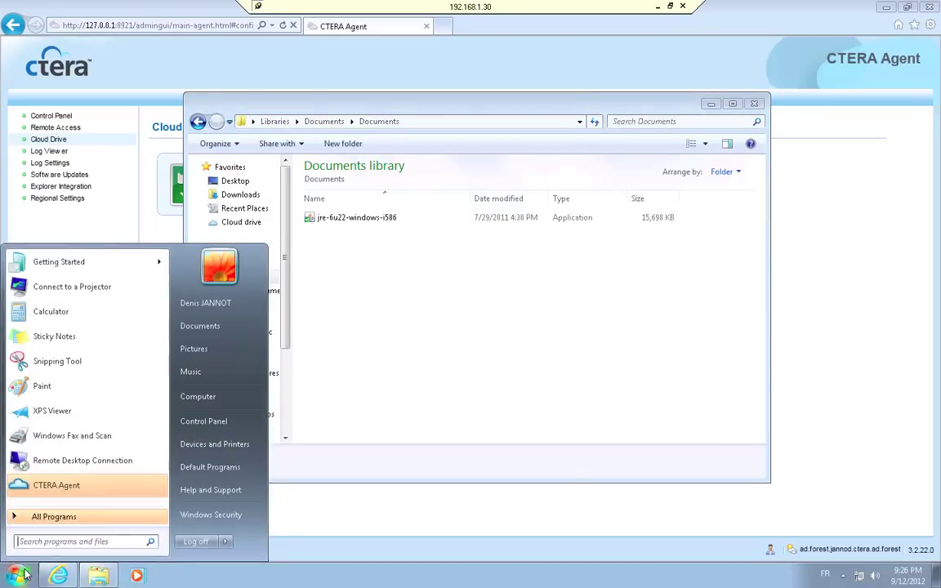
{"action": "left_click", "coordinate": [188, 543]}
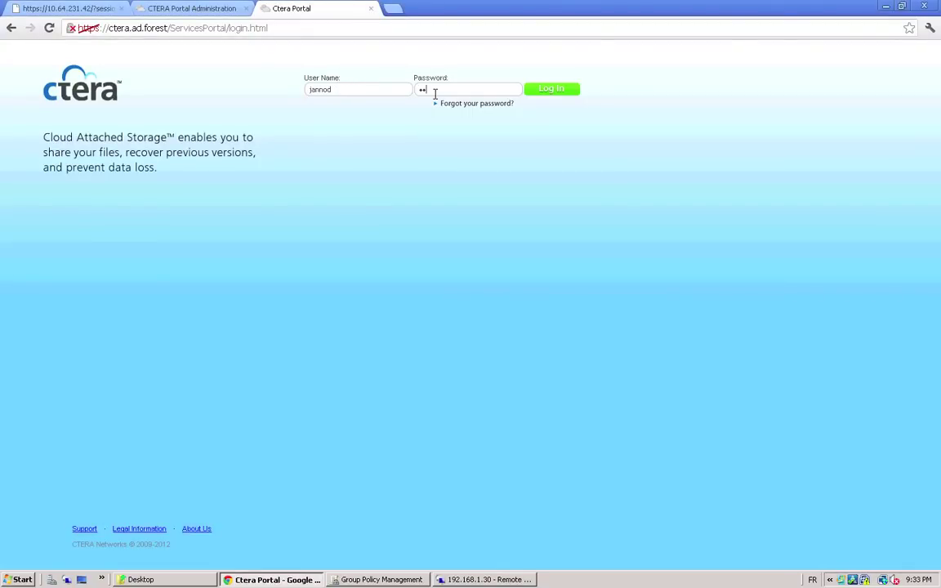
{"action": "type", "text": "••••"}
{"action": "key", "text": "Return"}
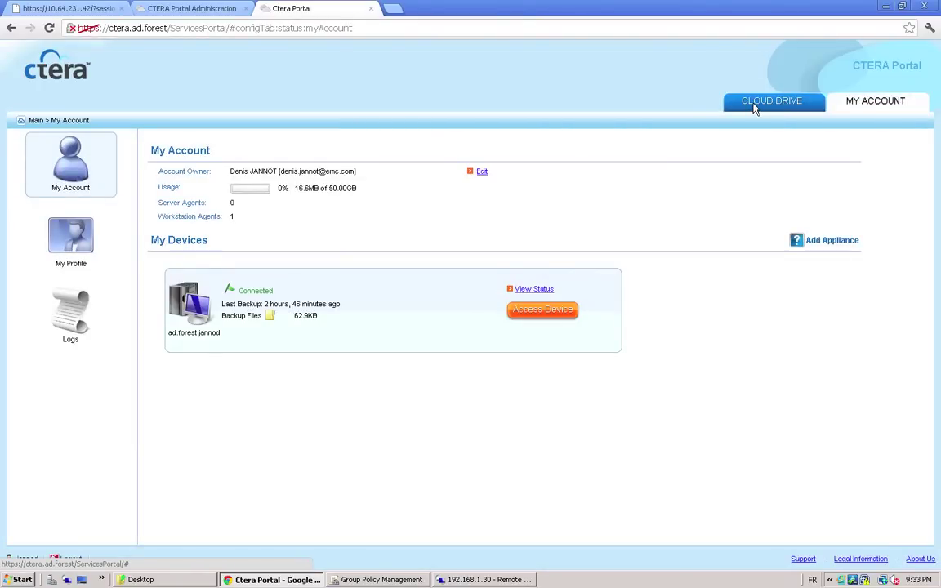
- Upload FileZilla_3.5.1_win32-setup.exe from the desktop to the /myfiles/Documents folder of the Cloud Drive
{"action": "left_click", "coordinate": [755, 107]}
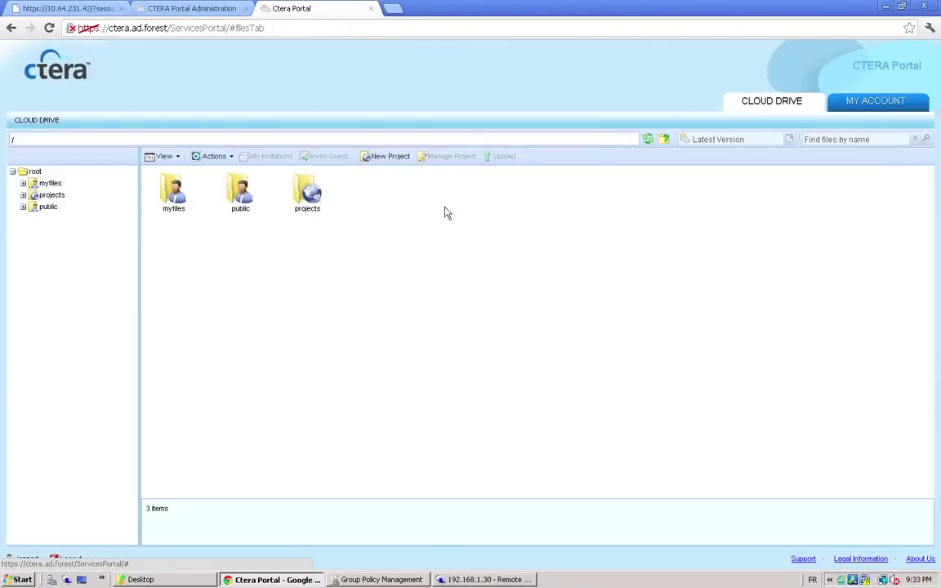
{"action": "left_click", "coordinate": [45, 186]}
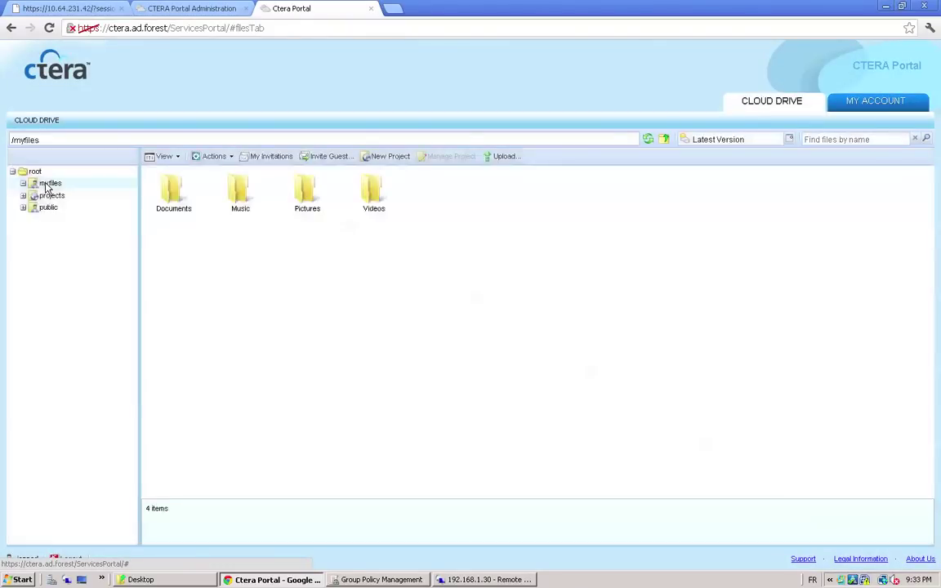
{"action": "left_click", "coordinate": [57, 195]}
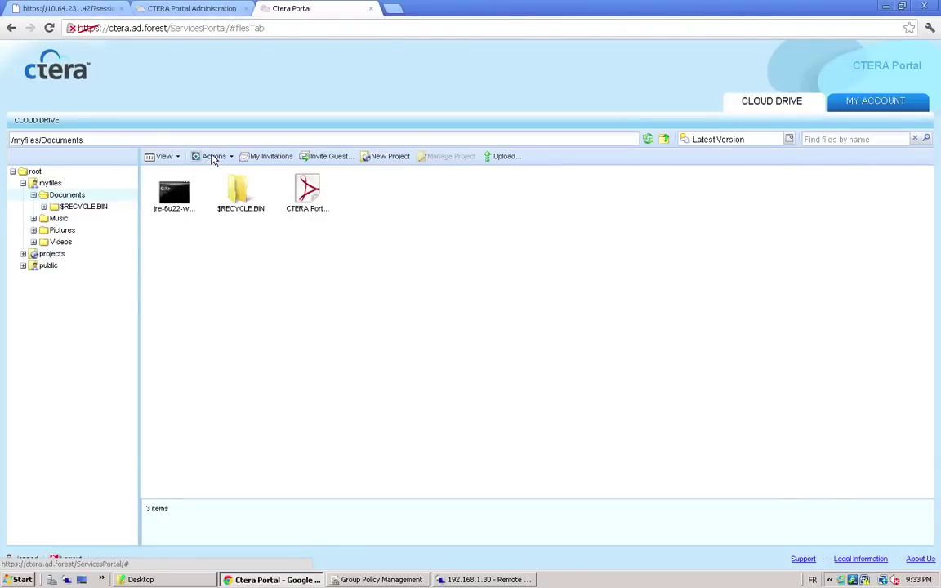
{"action": "left_click", "coordinate": [503, 156]}
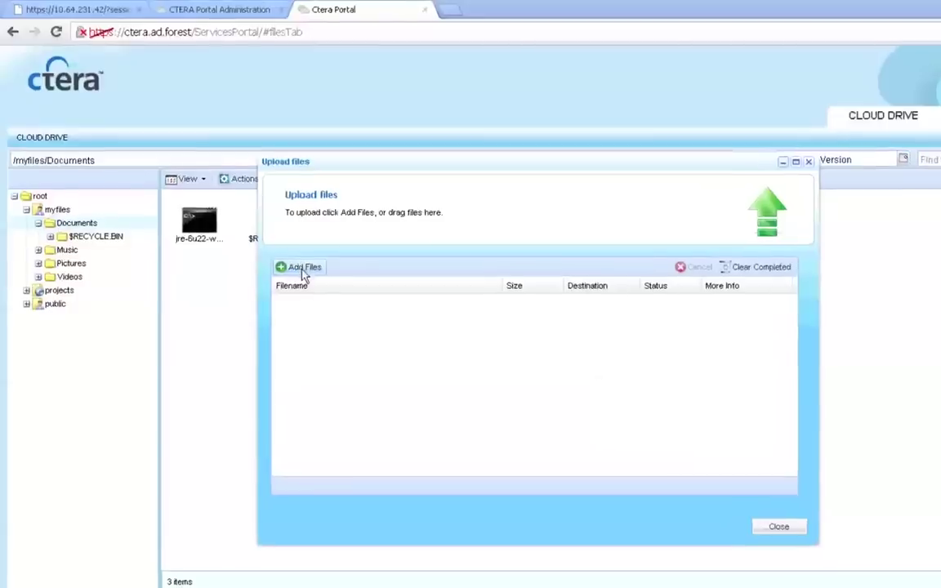
{"action": "left_click", "coordinate": [263, 234]}
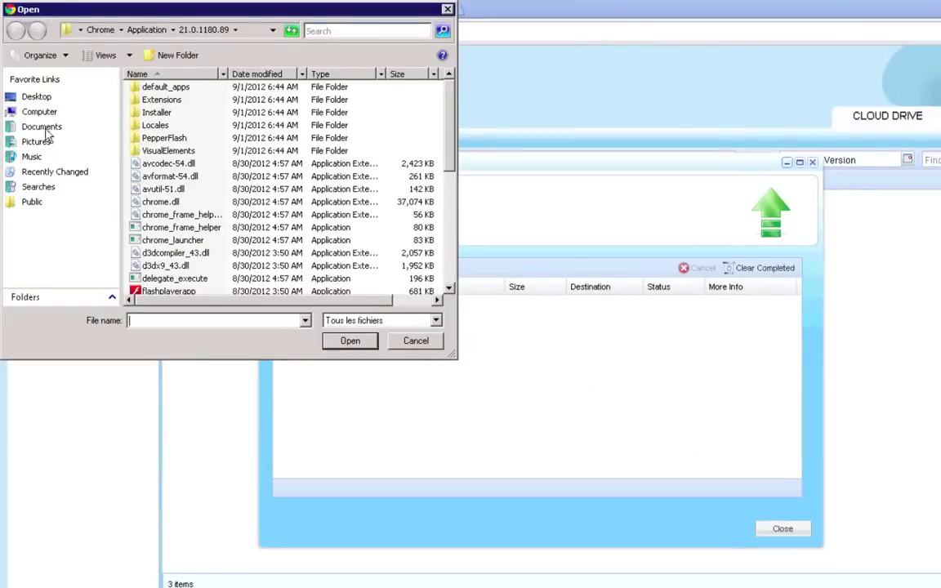
{"action": "left_click", "coordinate": [37, 98]}
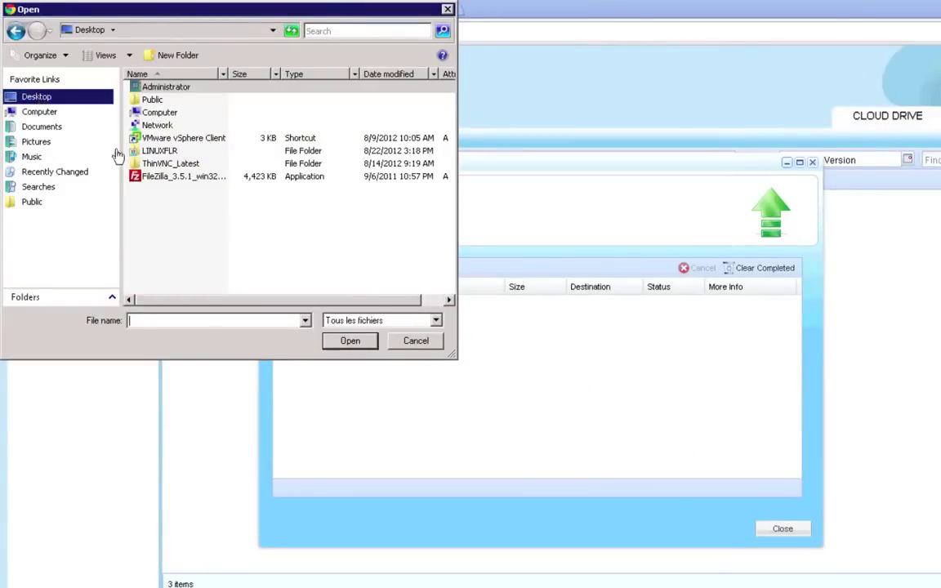
{"action": "double_click", "coordinate": [146, 176]}
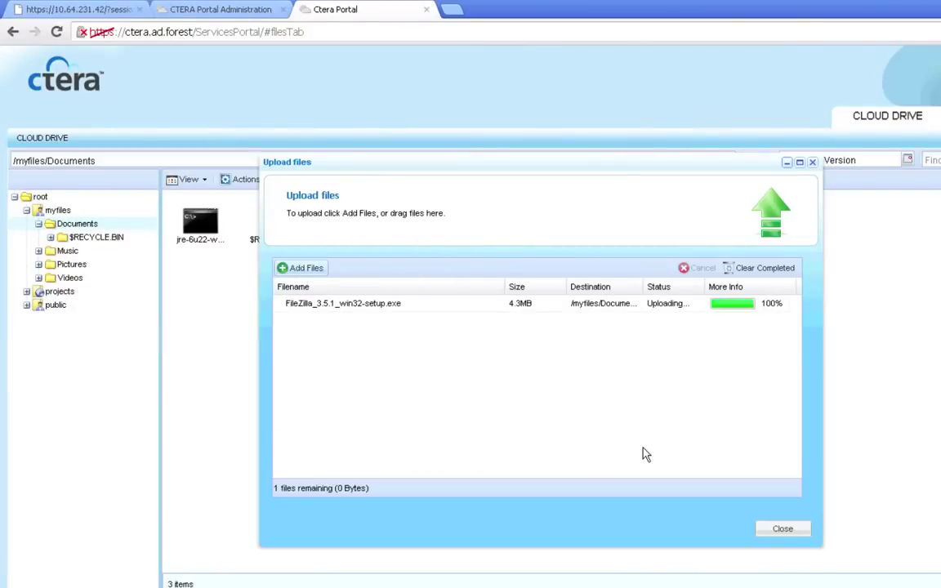
- Create a guest viewer invitation for CTERA Portal Installation Guide Datacenter Edition.pdf and copy its link
{"action": "left_click", "coordinate": [775, 529]}
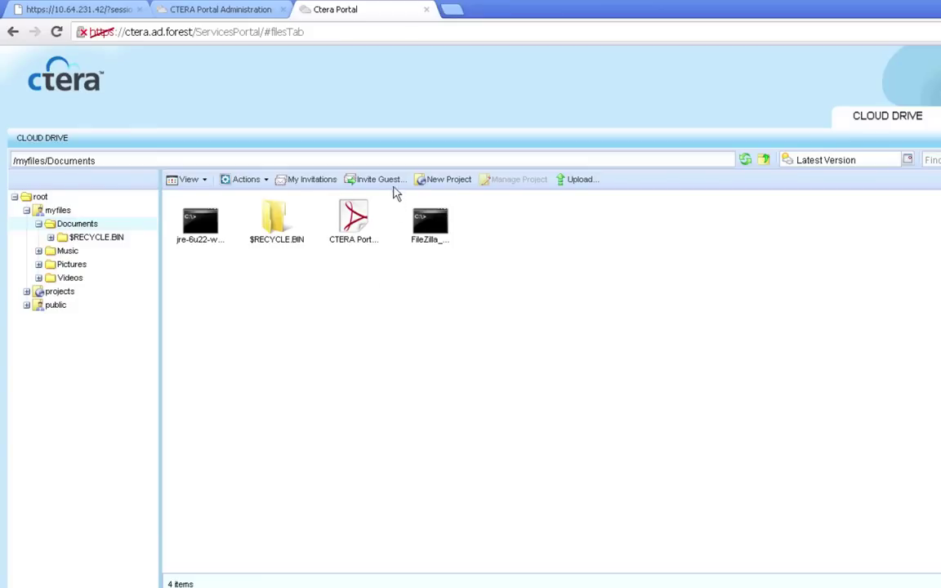
{"action": "left_click", "coordinate": [322, 200]}
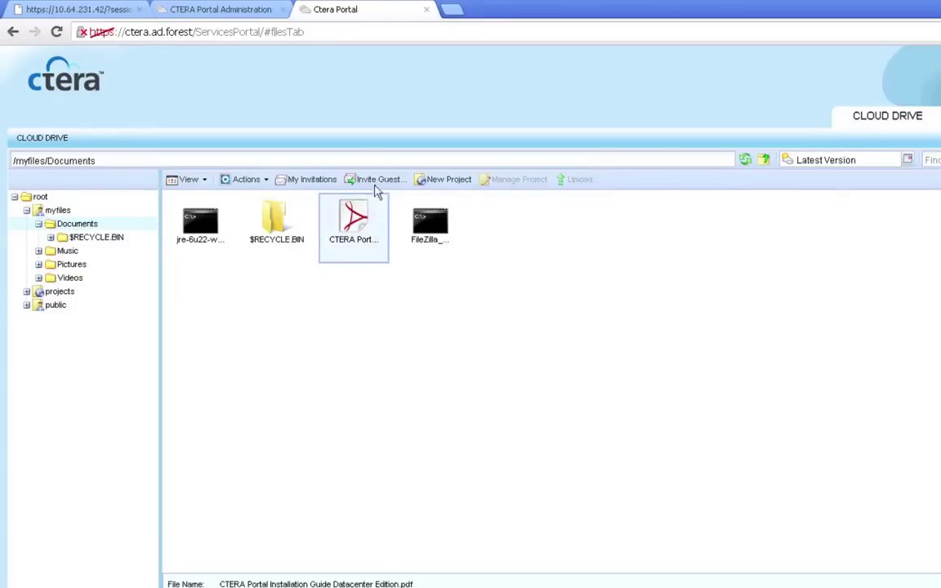
{"action": "left_click", "coordinate": [381, 181]}
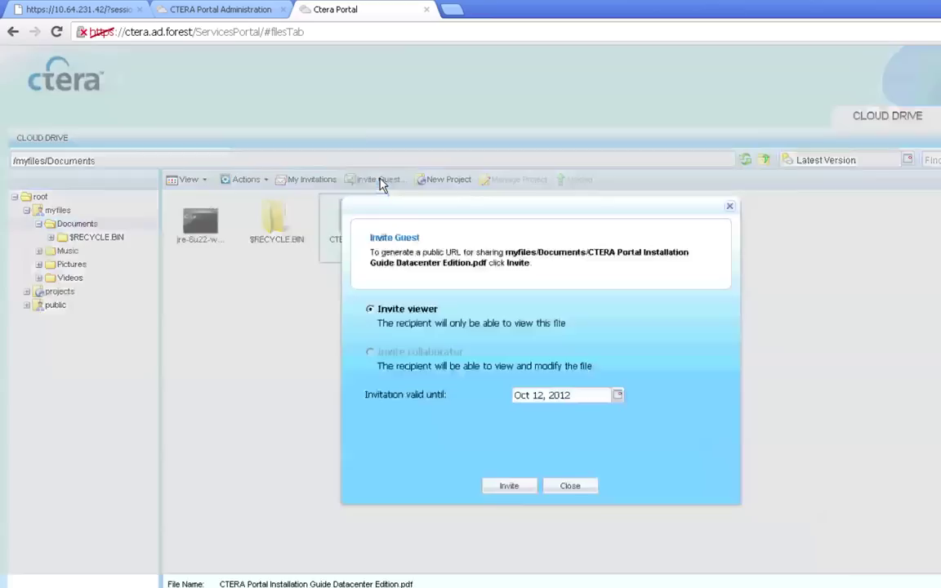
{"action": "left_click", "coordinate": [509, 487]}
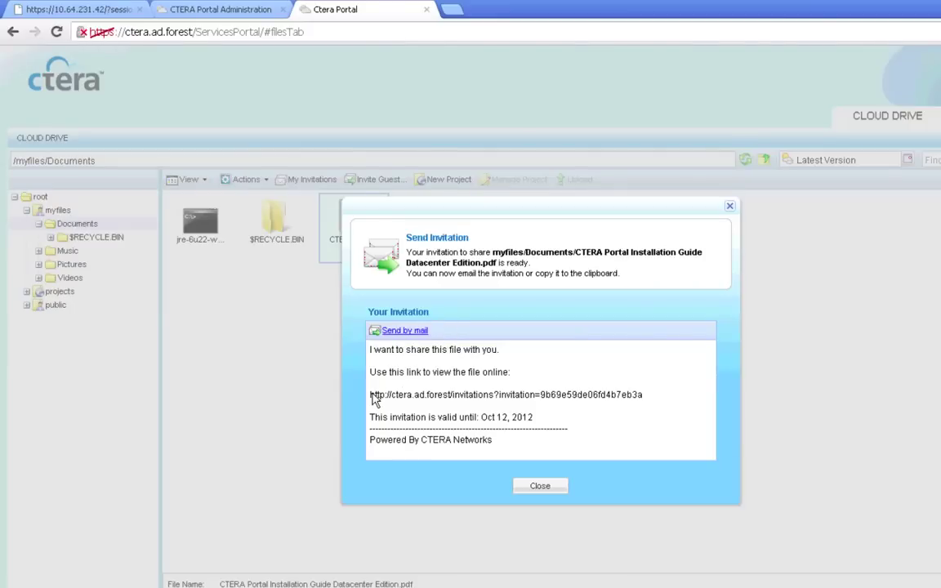
{"action": "triple_click", "coordinate": [645, 394]}
{"action": "key", "text": "ctrl+c"}
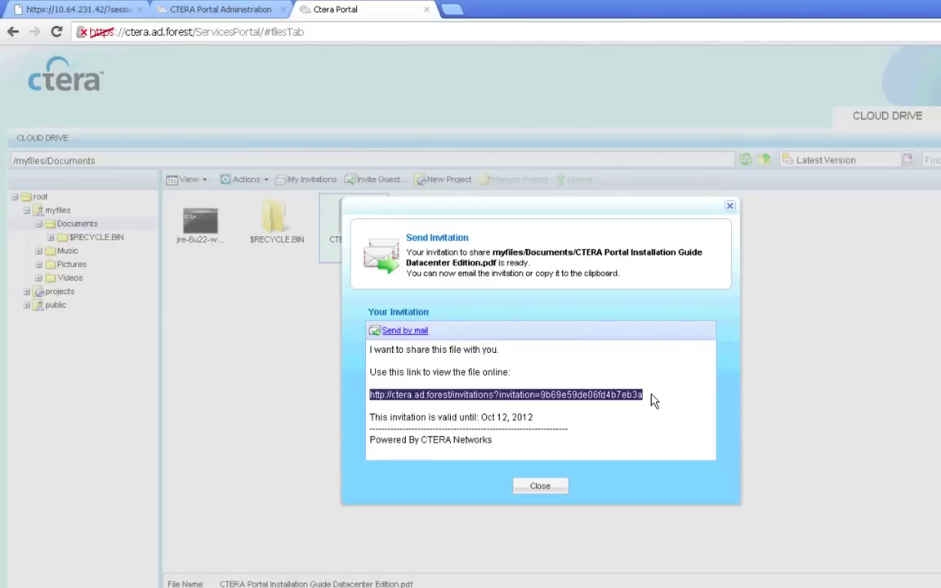
{"action": "left_click", "coordinate": [542, 486]}
- Open the copied invitation link in a new browser tab and check the shared PDF from the guest's view
{"action": "left_click", "coordinate": [450, 9]}
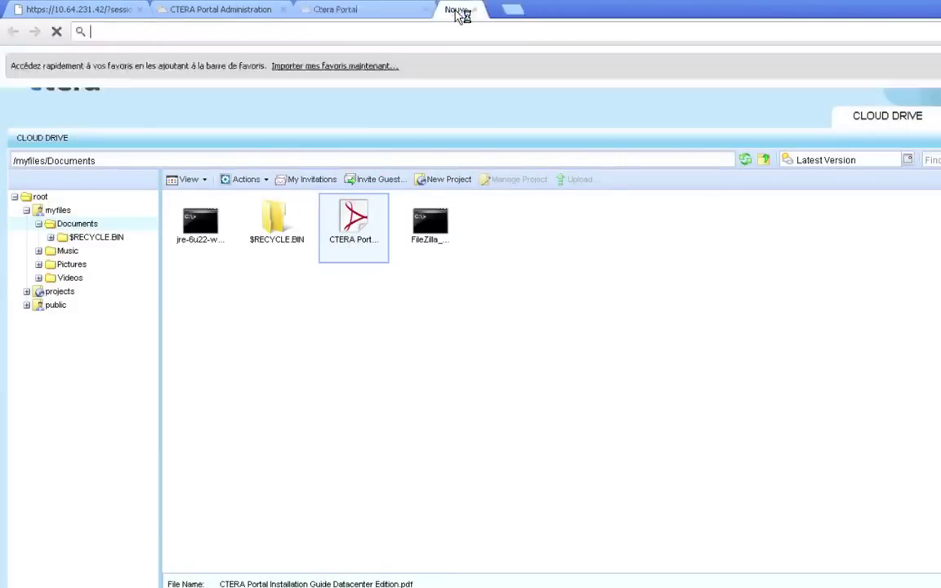
{"action": "key", "text": "ctrl+v"}
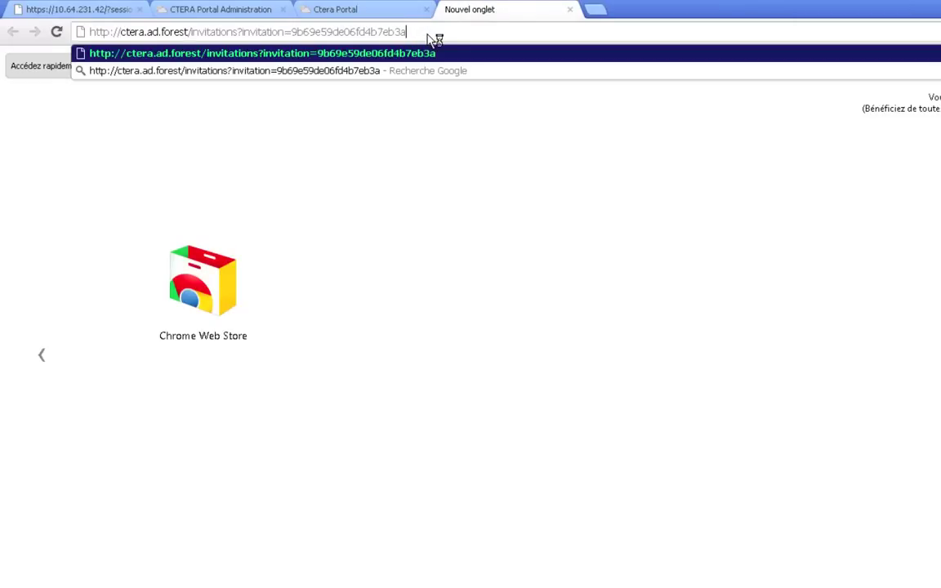
{"action": "key", "text": "Return"}
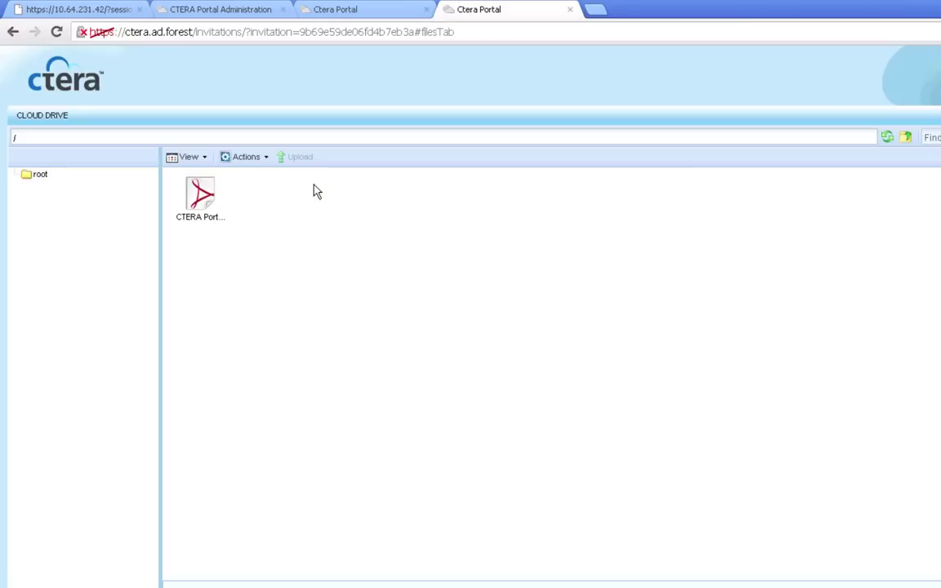
{"action": "left_click", "coordinate": [192, 208]}
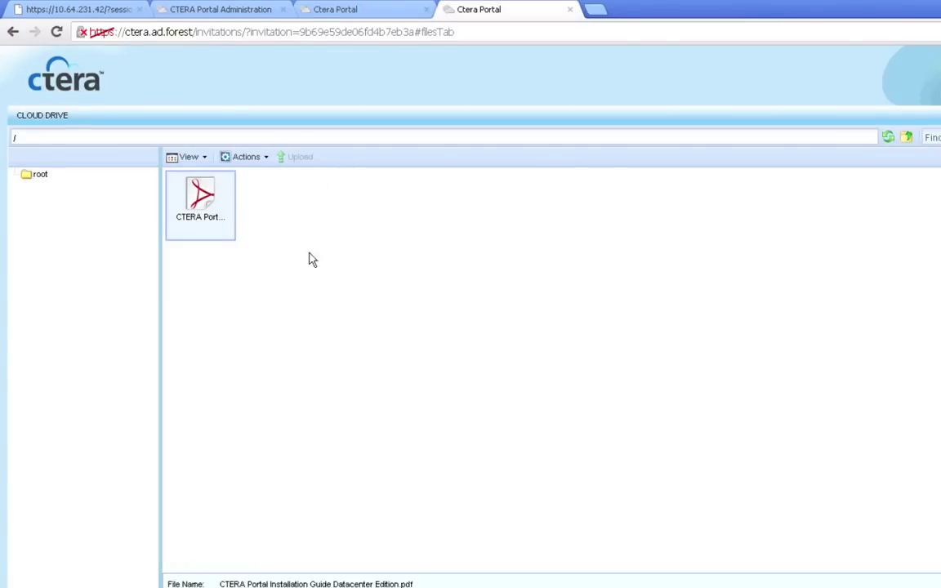
{"action": "left_click", "coordinate": [570, 11]}
- Create a new folder named SHARE in /myfiles/Documents
{"action": "left_click", "coordinate": [506, 237]}
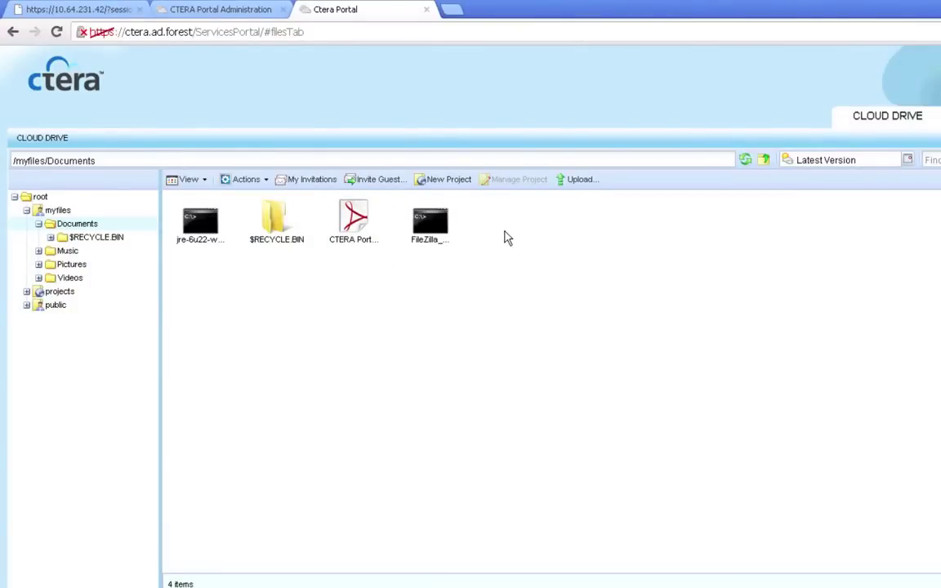
{"action": "right_click", "coordinate": [504, 229]}
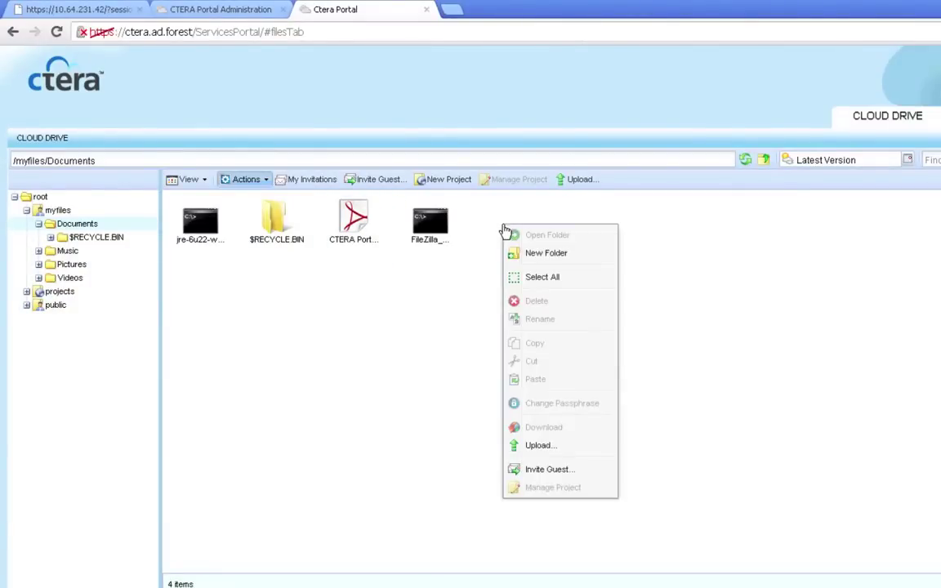
{"action": "left_click", "coordinate": [538, 255]}
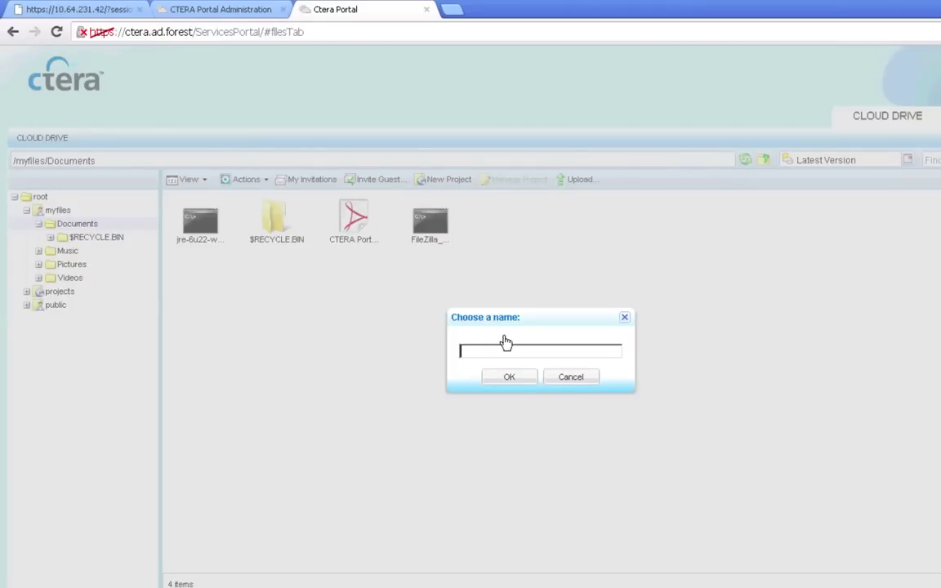
{"action": "type", "text": "SHARE"}
{"action": "left_click", "coordinate": [509, 378]}
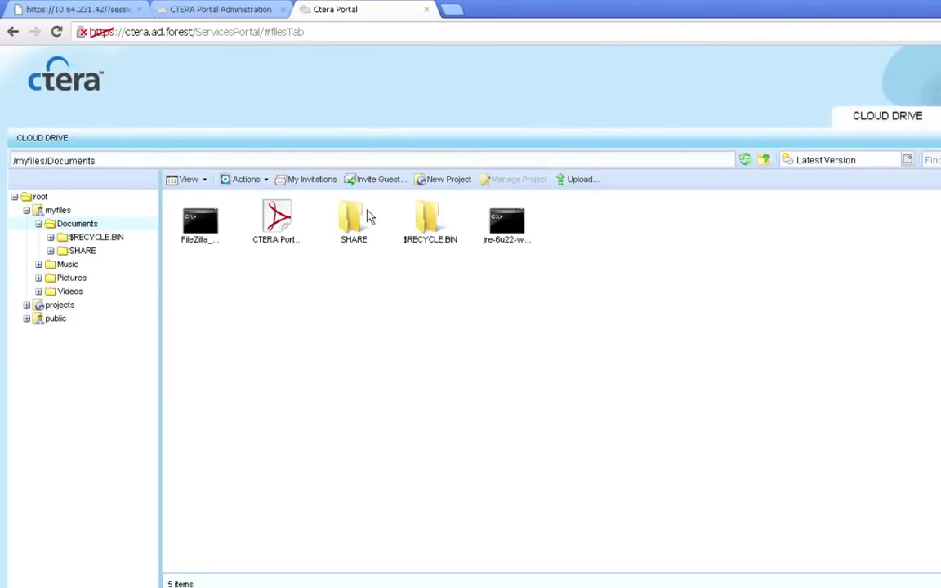
- Create a guest collaborator invitation for the SHARE folder and copy its link
{"action": "left_click", "coordinate": [372, 201]}
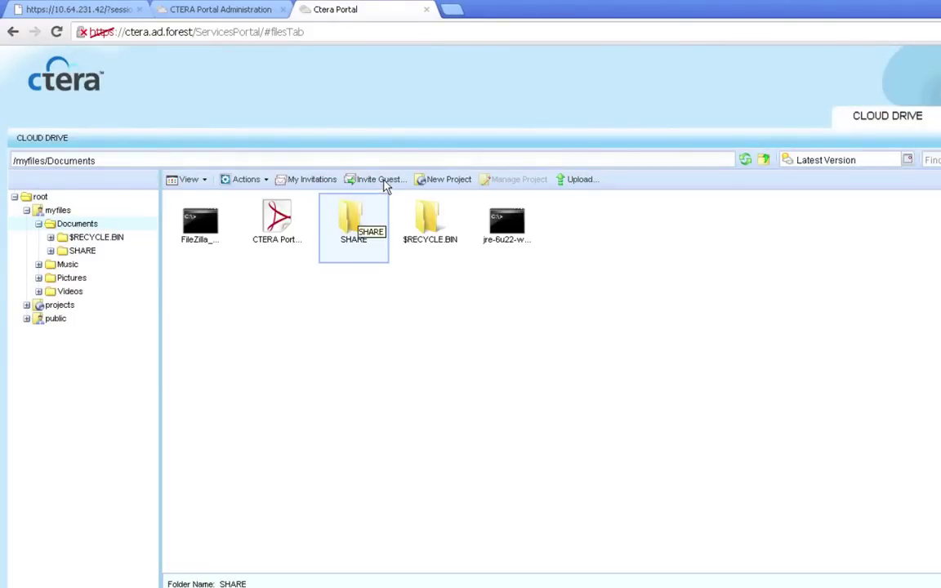
{"action": "left_click", "coordinate": [380, 180]}
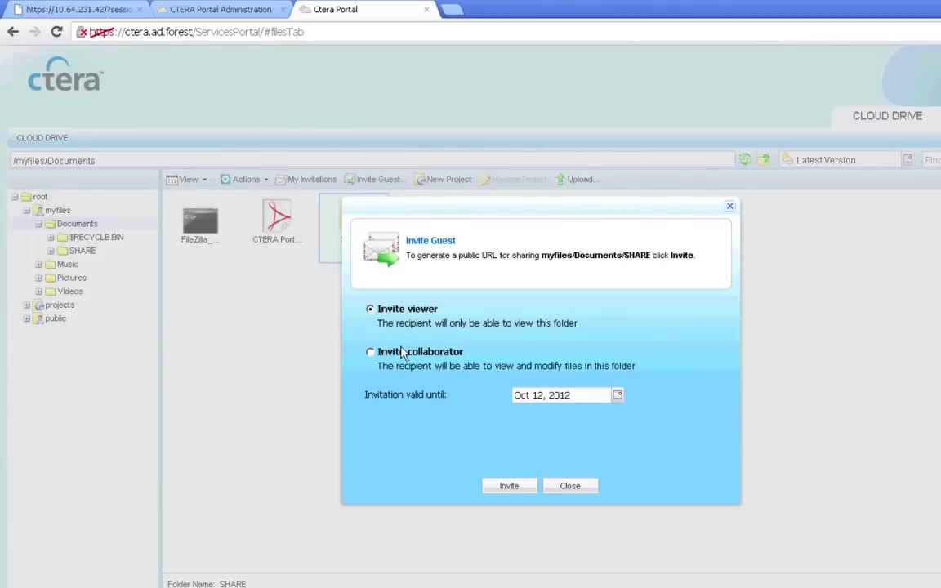
{"action": "left_click", "coordinate": [507, 486]}
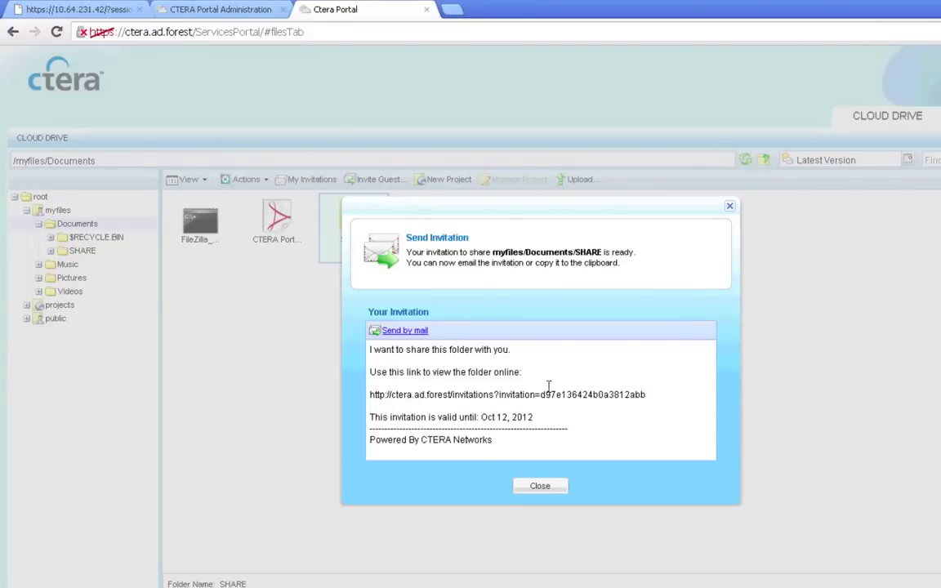
{"action": "triple_click", "coordinate": [651, 393]}
{"action": "key", "text": "ctrl+c"}
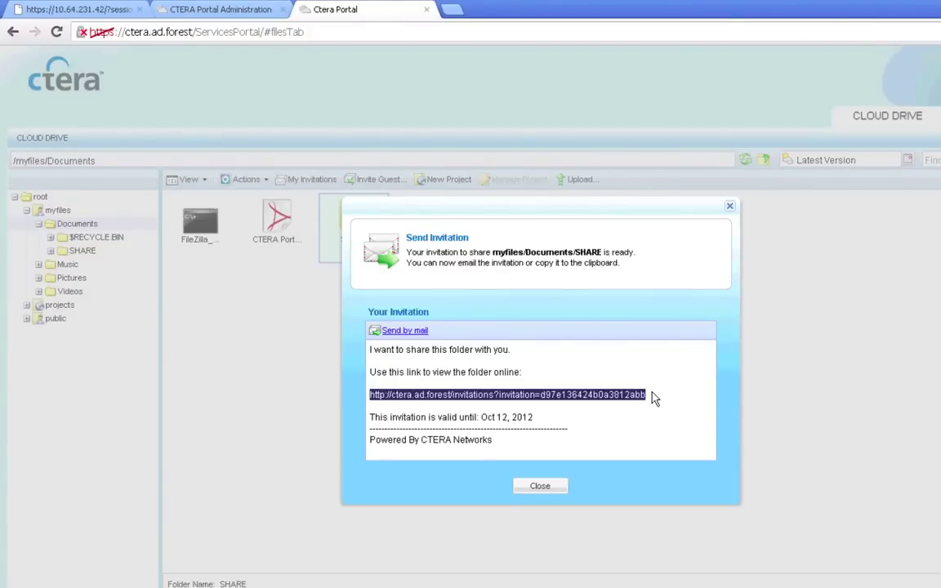
{"action": "left_click", "coordinate": [547, 486]}
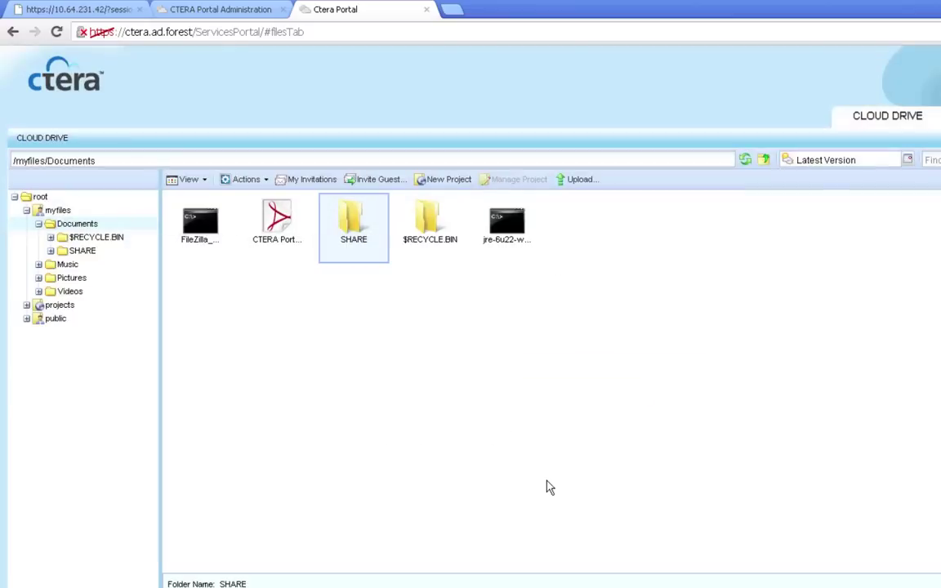
- Upload FileZilla_3.5.1_win32-setup.exe as a guest through the copied SHARE invitation link, and check the SHARE folder in the owner's Cloud Drive
{"action": "left_click", "coordinate": [455, 18]}
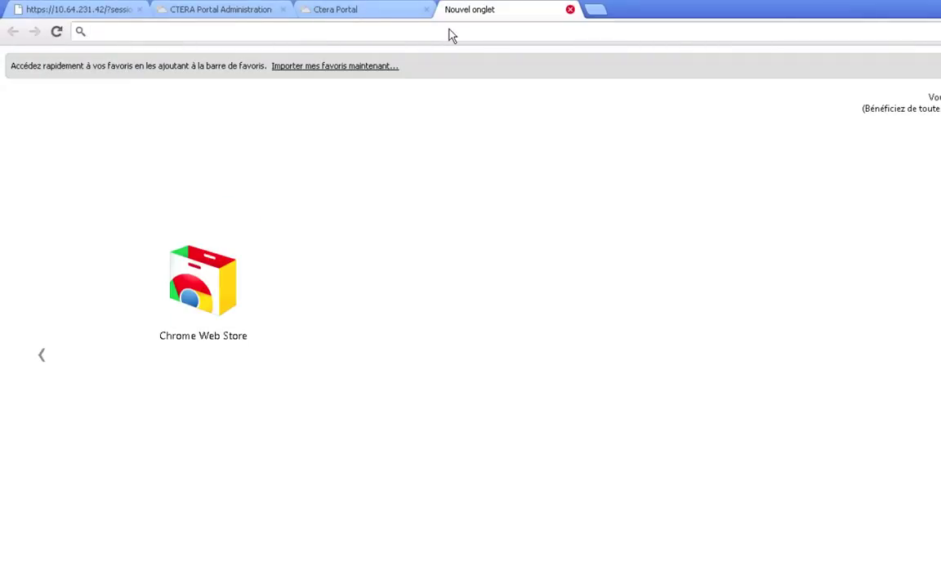
{"action": "key", "text": "ctrl+v"}
{"action": "key", "text": "Return"}
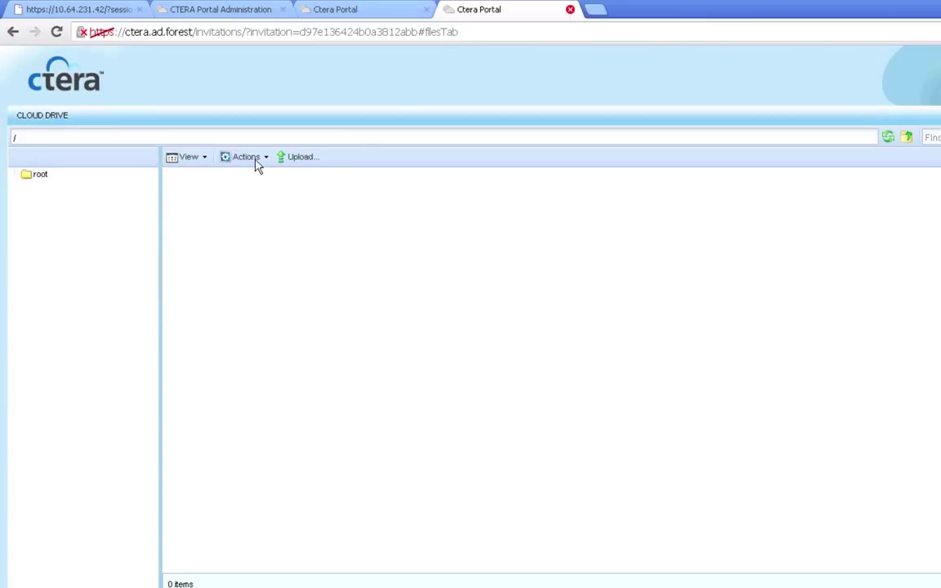
{"action": "left_click", "coordinate": [298, 159]}
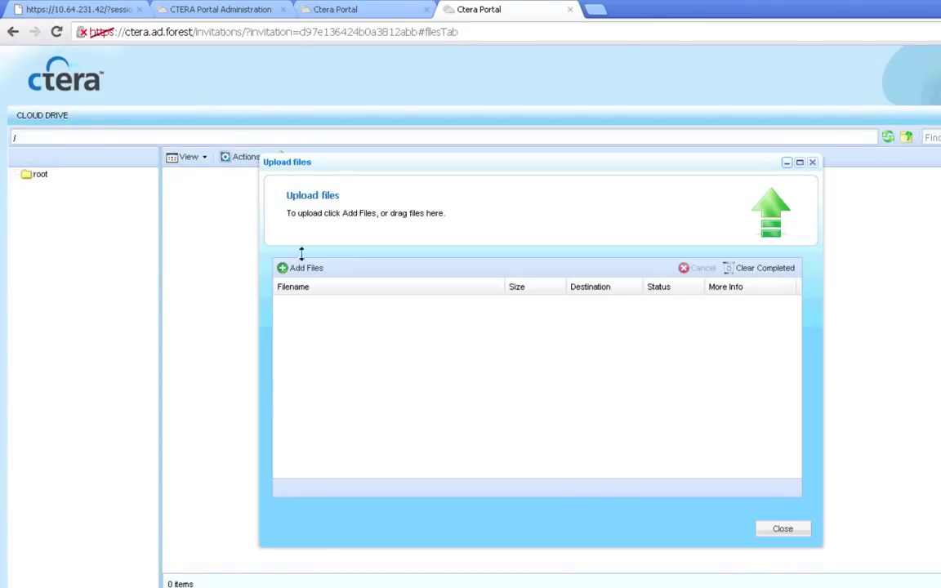
{"action": "left_click", "coordinate": [282, 269]}
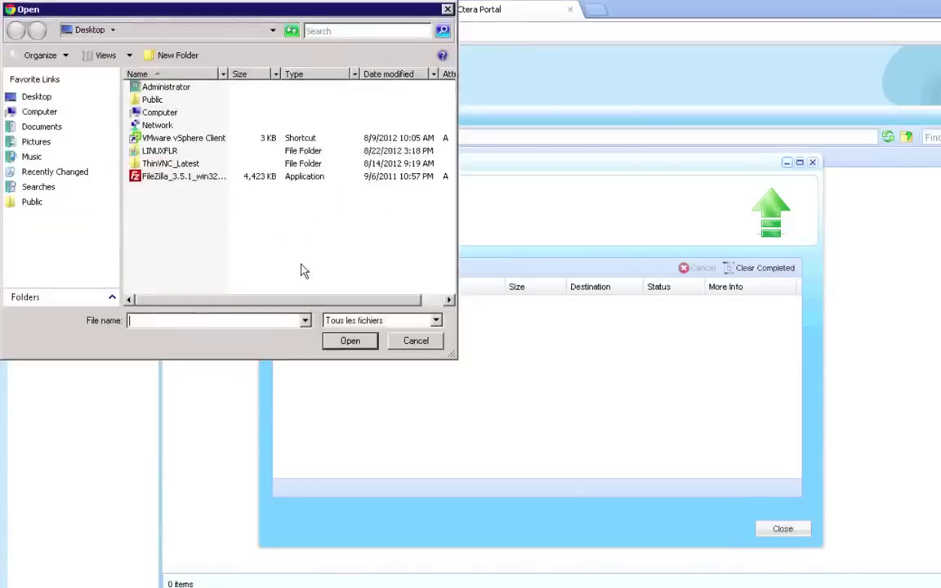
{"action": "double_click", "coordinate": [160, 178]}
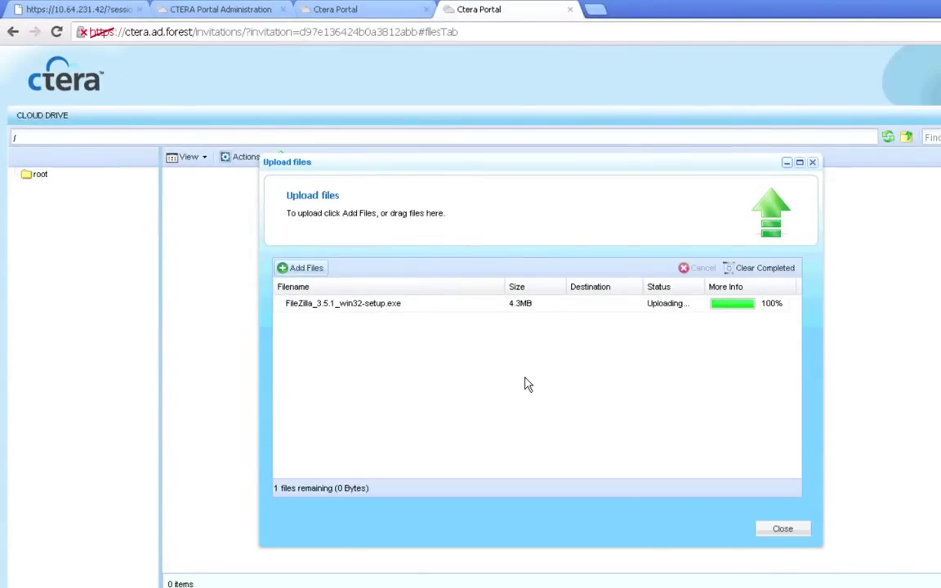
{"action": "left_click", "coordinate": [763, 527]}
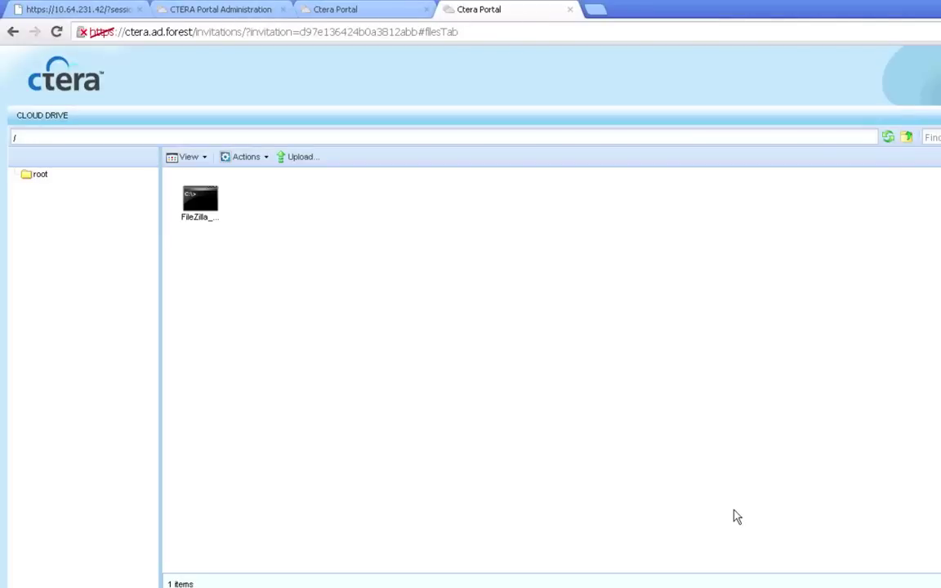
{"action": "left_click", "coordinate": [568, 10]}
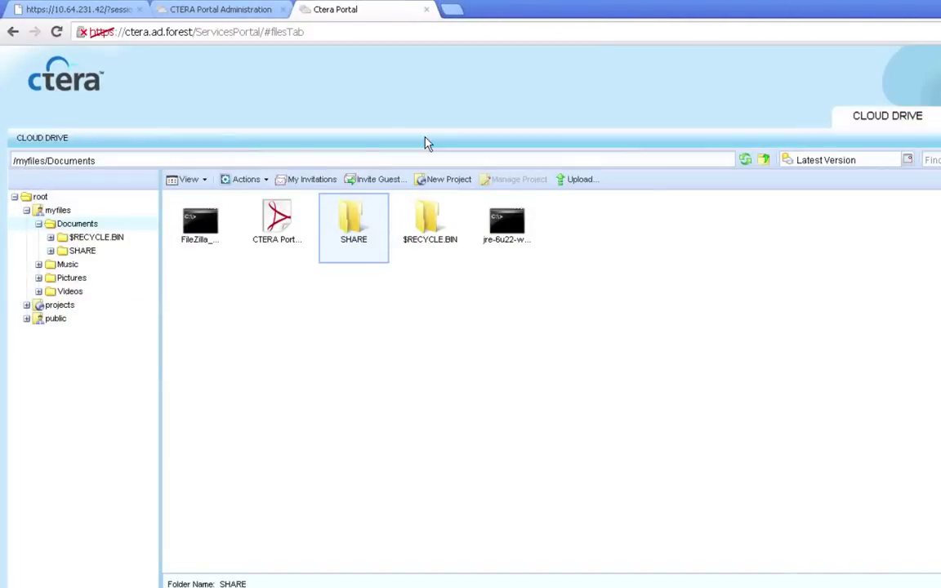
{"action": "double_click", "coordinate": [353, 235]}
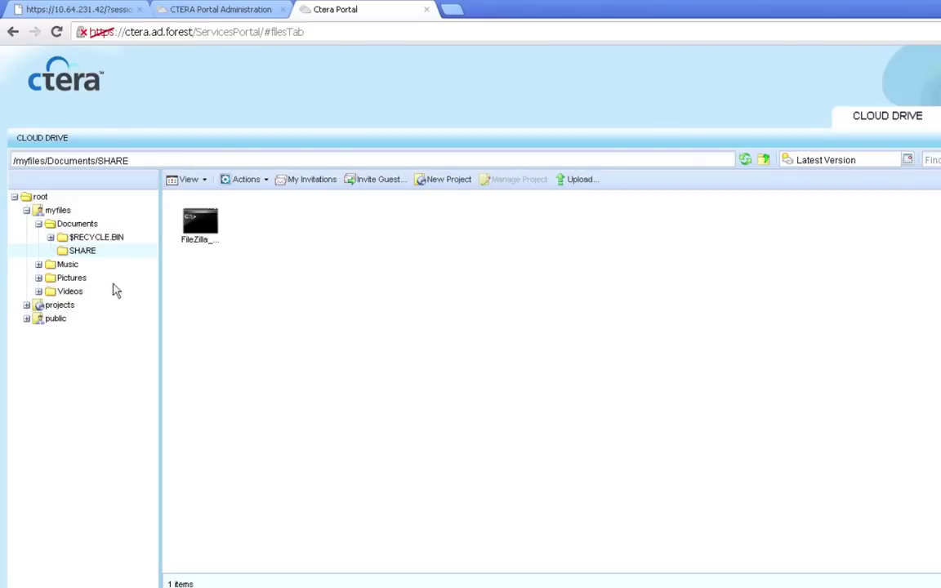
- Start a new collaboration project named PROJECT1 and add the colleague's local user account as a member
{"action": "left_click", "coordinate": [437, 185]}
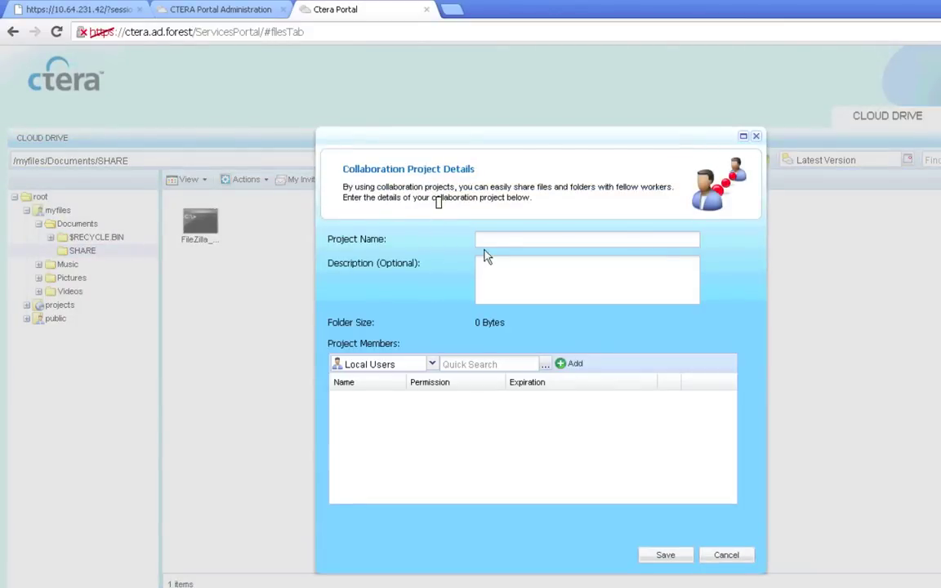
{"action": "left_click", "coordinate": [496, 238]}
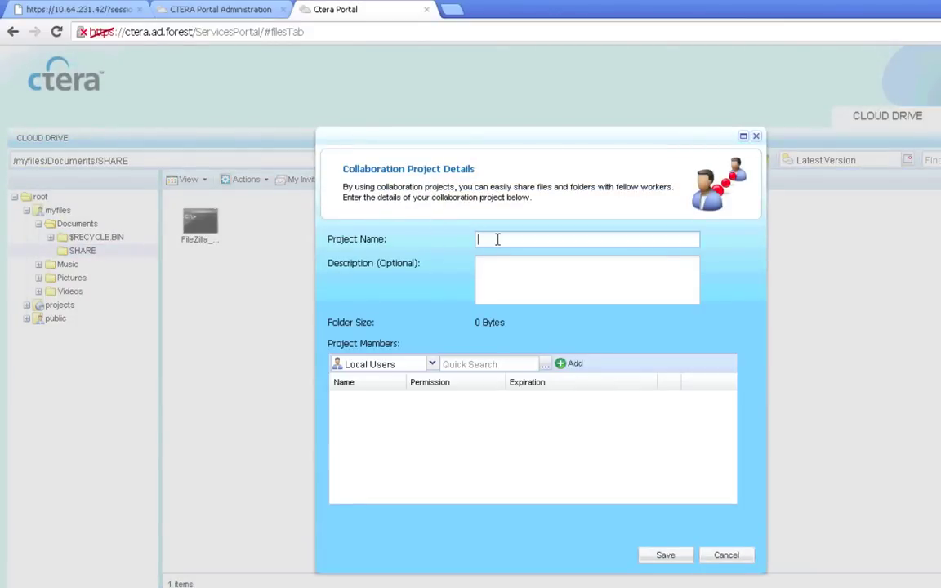
{"action": "type", "text": "PROJECT1"}
{"action": "left_click", "coordinate": [464, 363]}
{"action": "type", "text": "kna"}
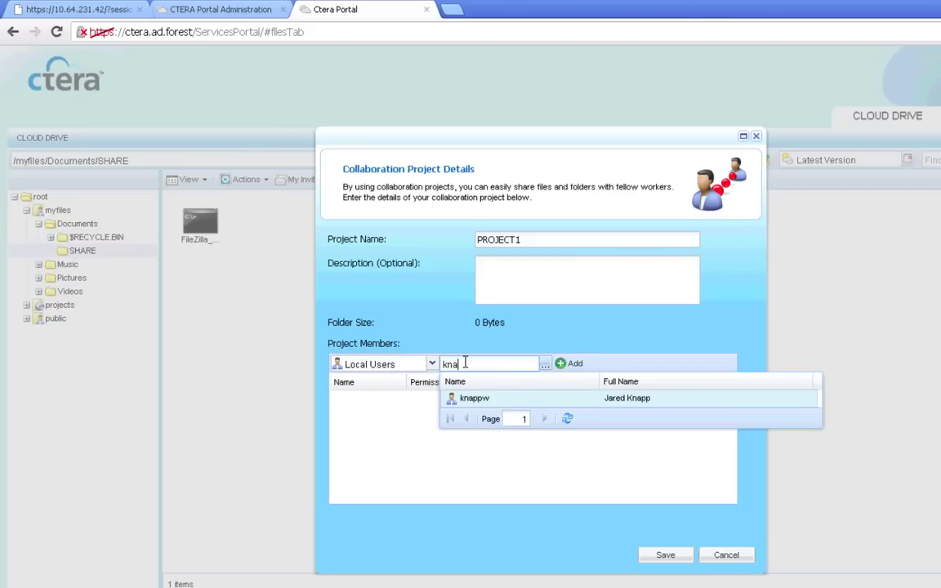
{"action": "left_click", "coordinate": [454, 398]}
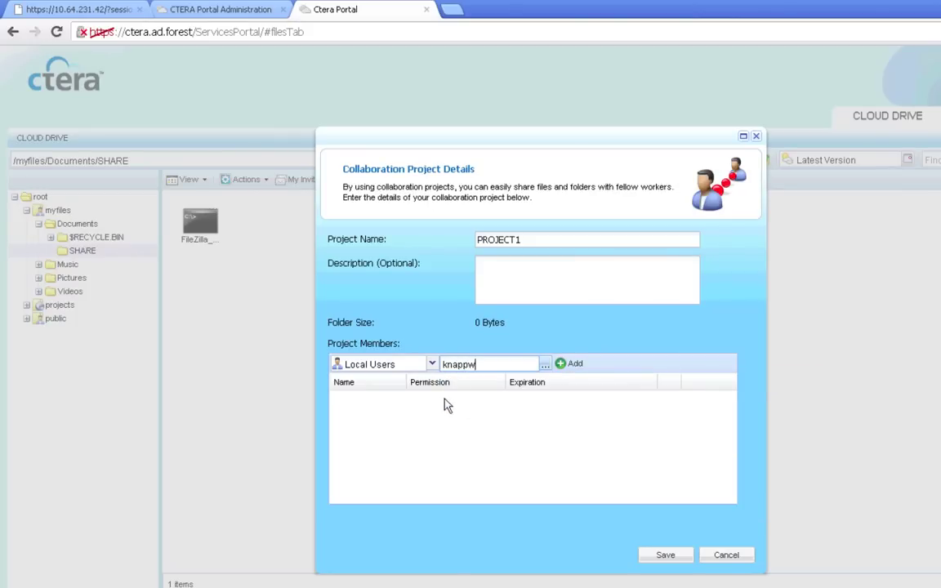
{"action": "left_click", "coordinate": [564, 364]}
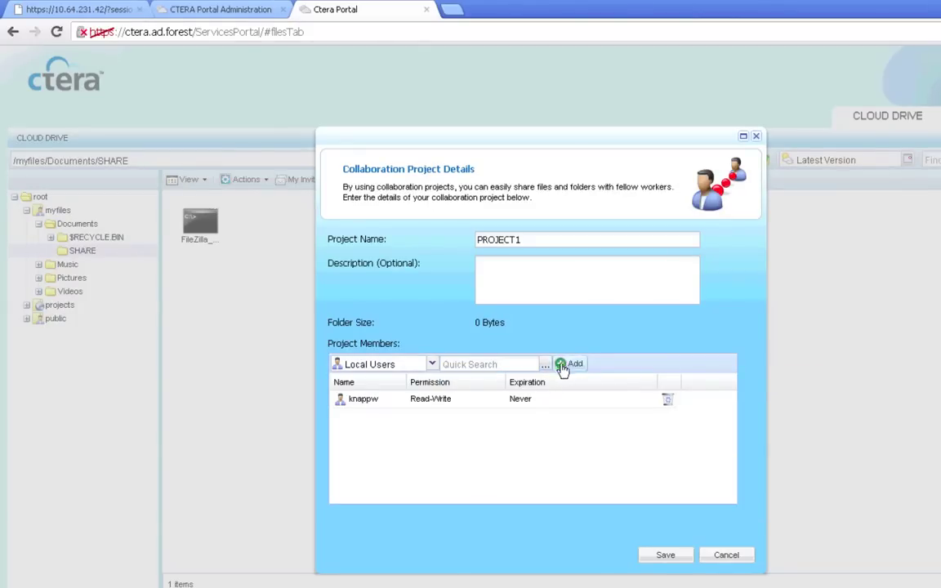
- Set the project member's expiration to Sep 30, 2012 with Read-Write permission, and save the PROJECT1 collaboration project
{"action": "left_click", "coordinate": [523, 400]}
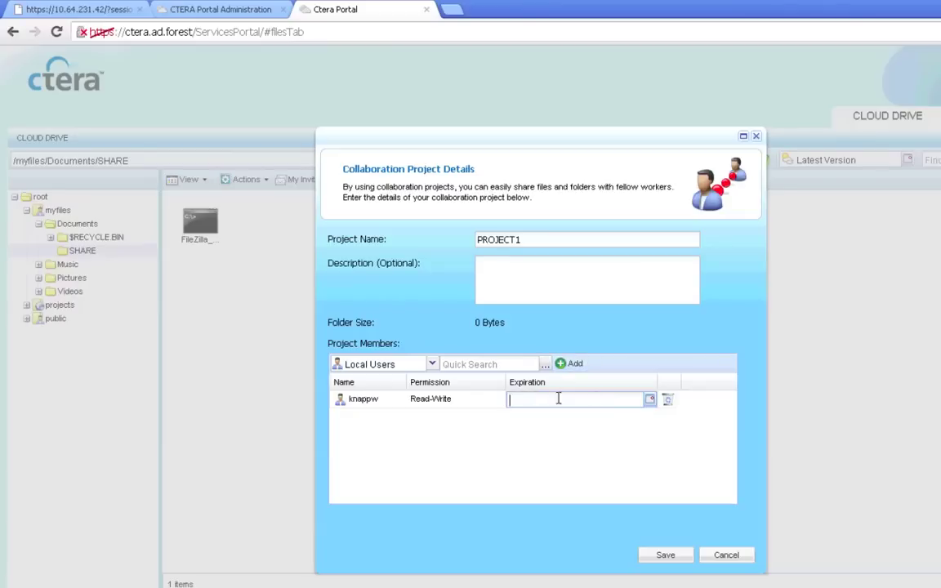
{"action": "left_click", "coordinate": [650, 400]}
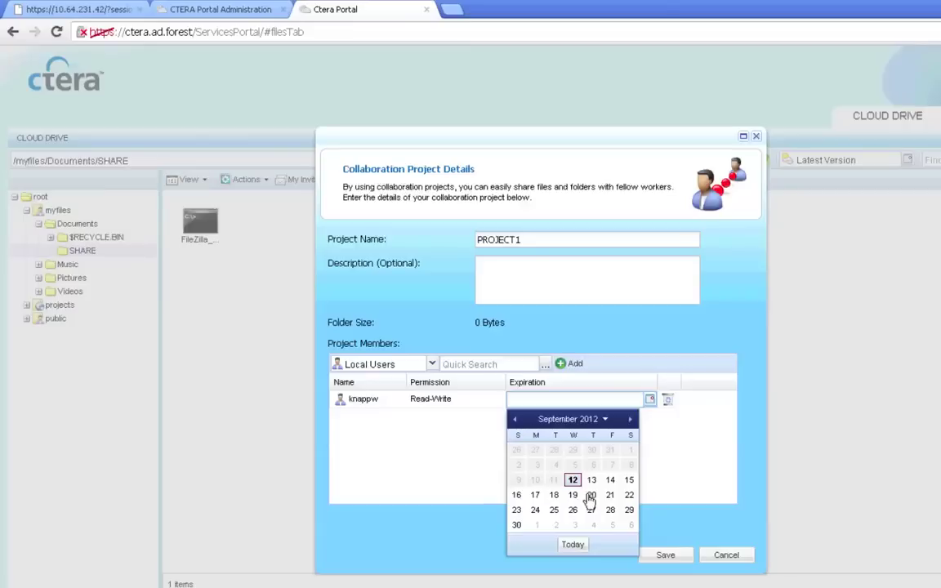
{"action": "left_click", "coordinate": [517, 526]}
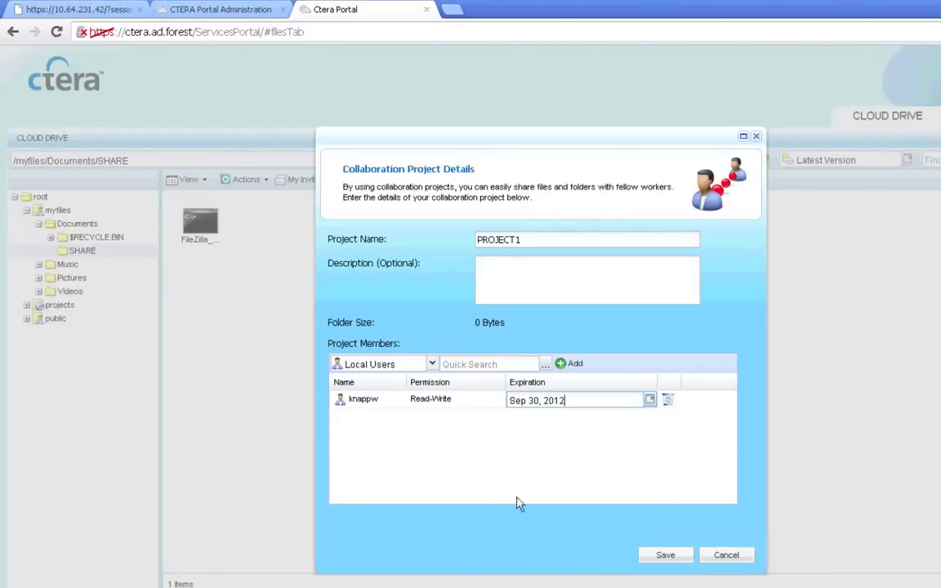
{"action": "left_click", "coordinate": [467, 407]}
{"action": "left_click", "coordinate": [437, 408]}
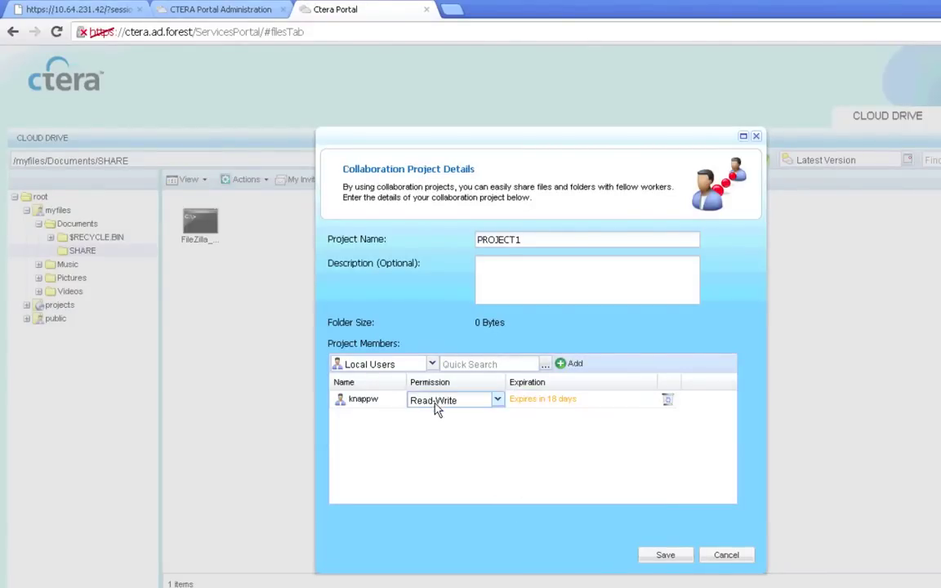
{"action": "left_click", "coordinate": [497, 402]}
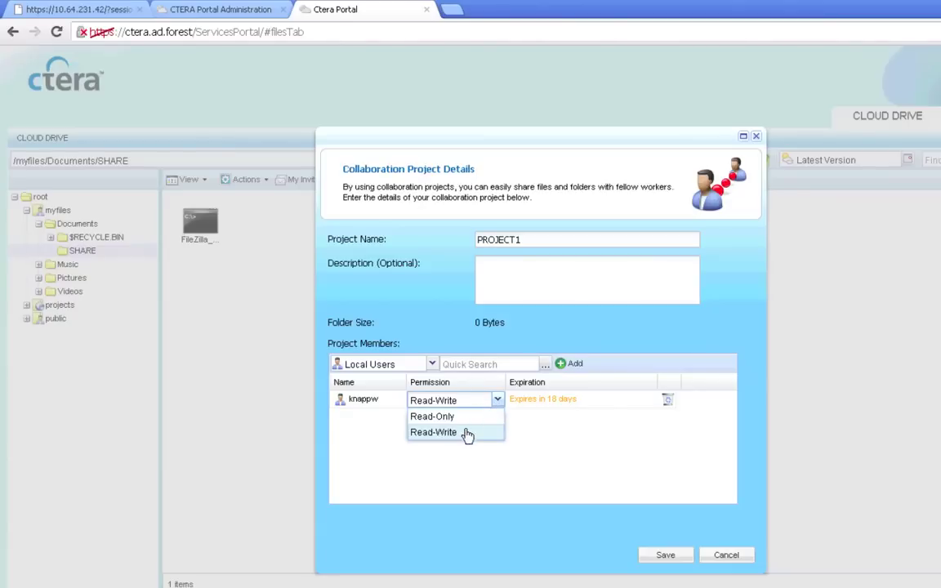
{"action": "left_click", "coordinate": [468, 434]}
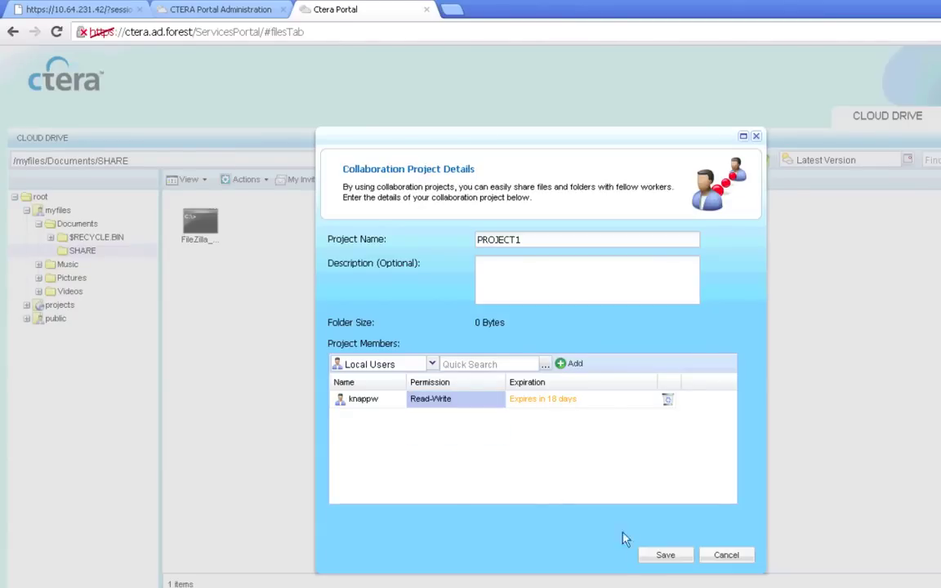
{"action": "left_click", "coordinate": [661, 556]}
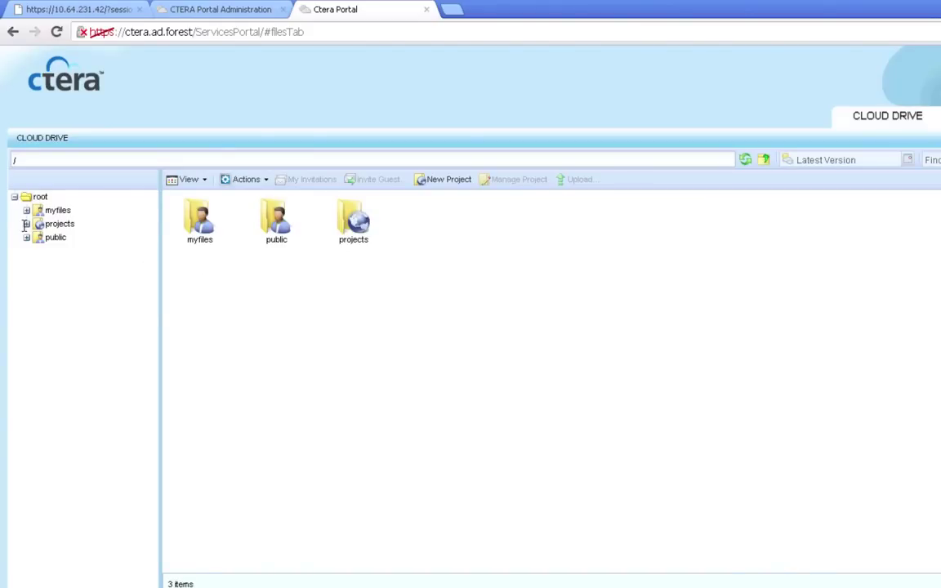
- Open PROJECT1 under projects and review its collaboration details without changing them
{"action": "left_click", "coordinate": [26, 224]}
{"action": "left_click", "coordinate": [81, 238]}
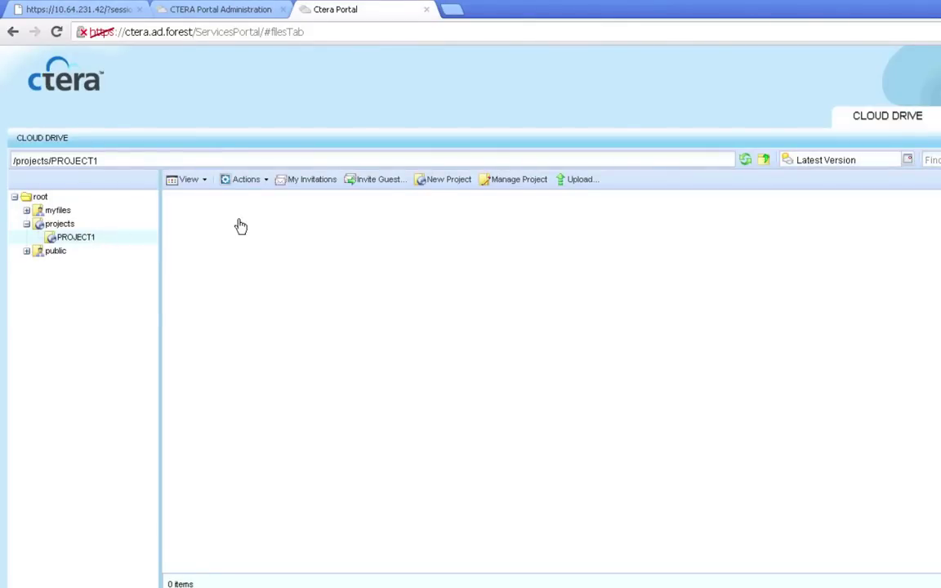
{"action": "left_click", "coordinate": [495, 179]}
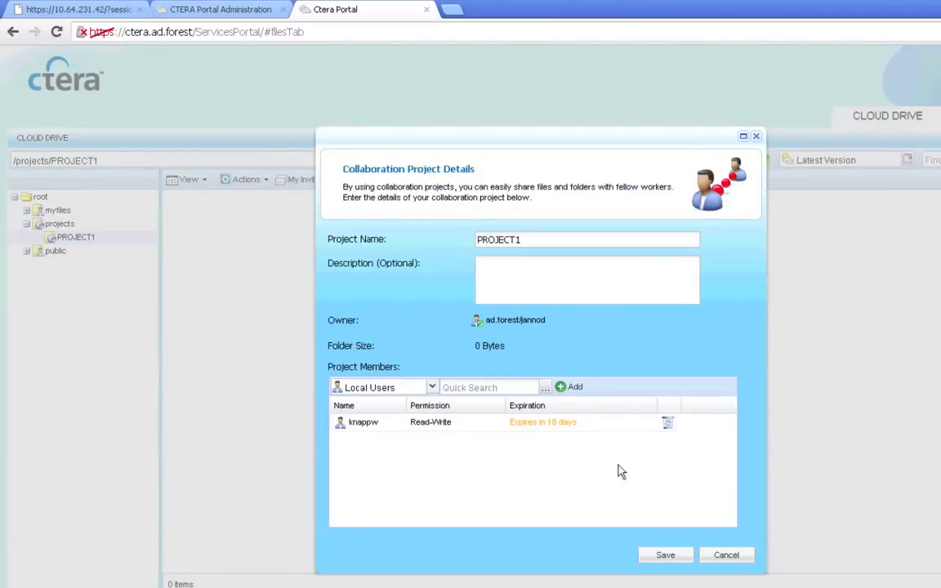
{"action": "left_click", "coordinate": [719, 555]}
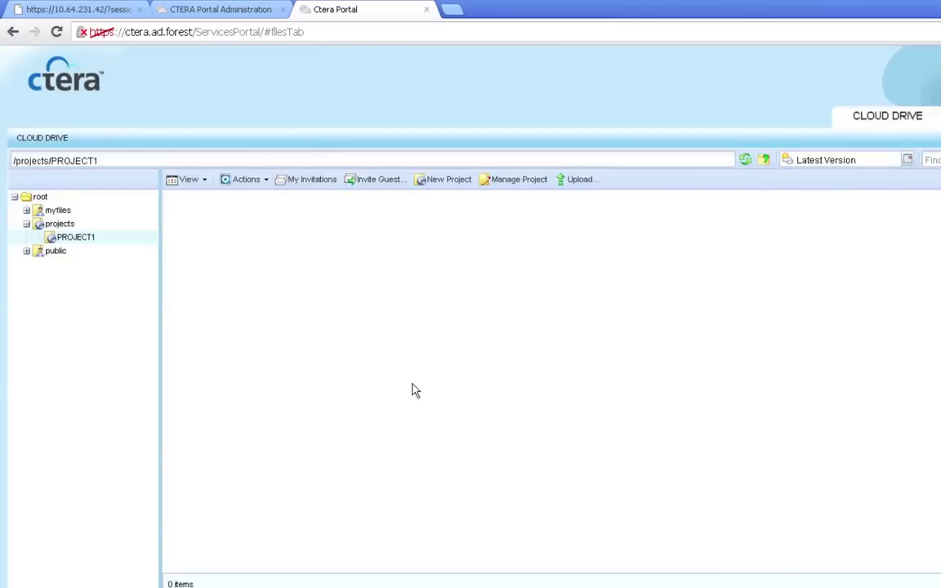
- Upload FileZilla_3.5.1_win32-setup.exe from the Desktop into the public folder
{"action": "left_click", "coordinate": [35, 253]}
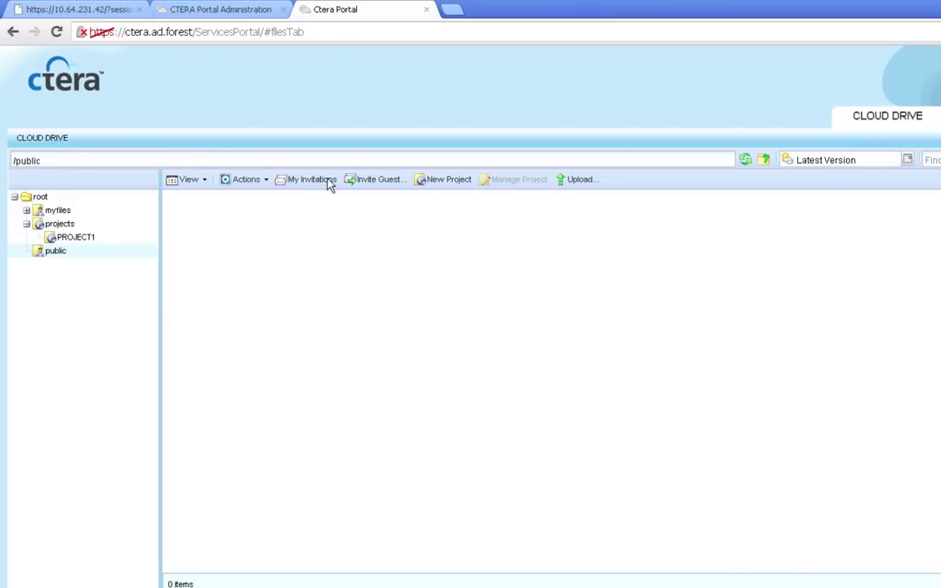
{"action": "left_click", "coordinate": [577, 179]}
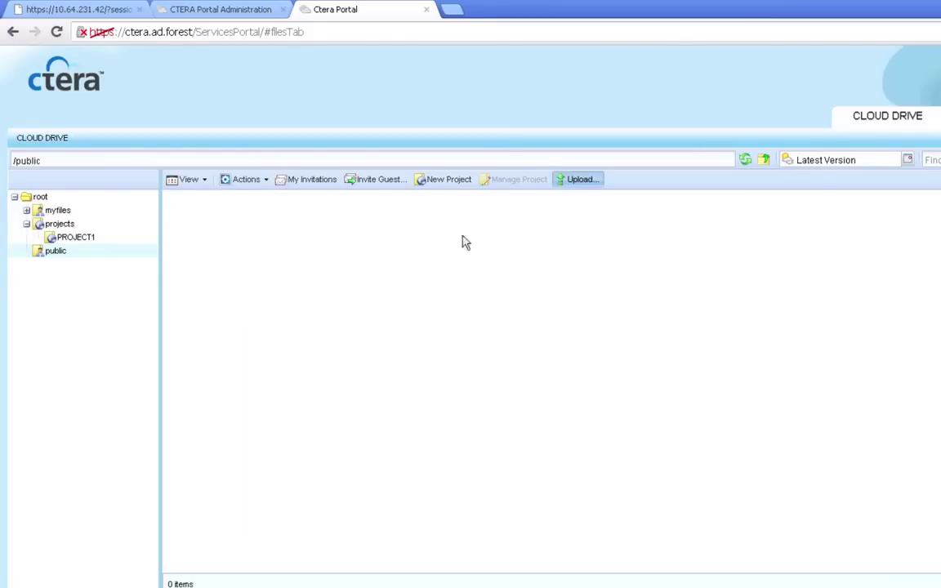
{"action": "left_click", "coordinate": [309, 271]}
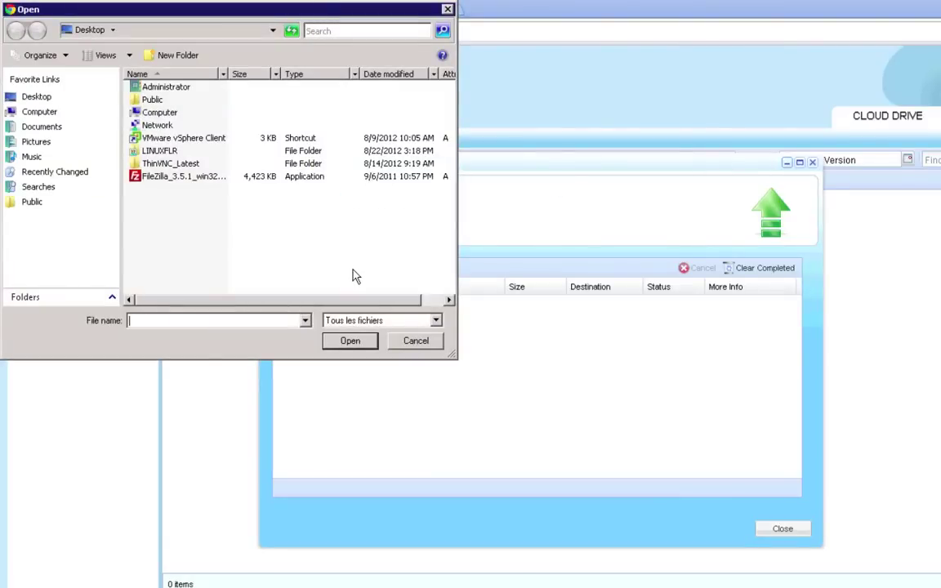
{"action": "left_click", "coordinate": [184, 177]}
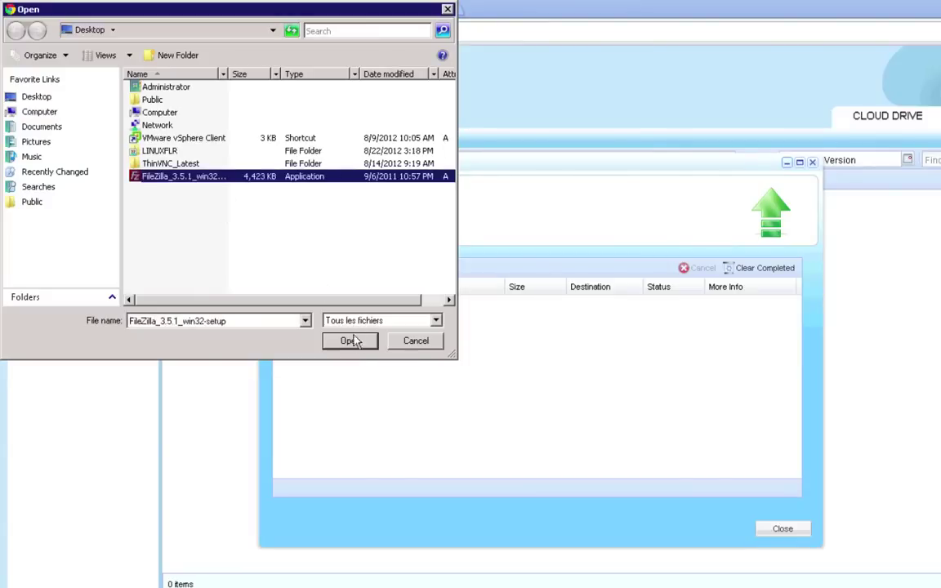
{"action": "left_click", "coordinate": [351, 340]}
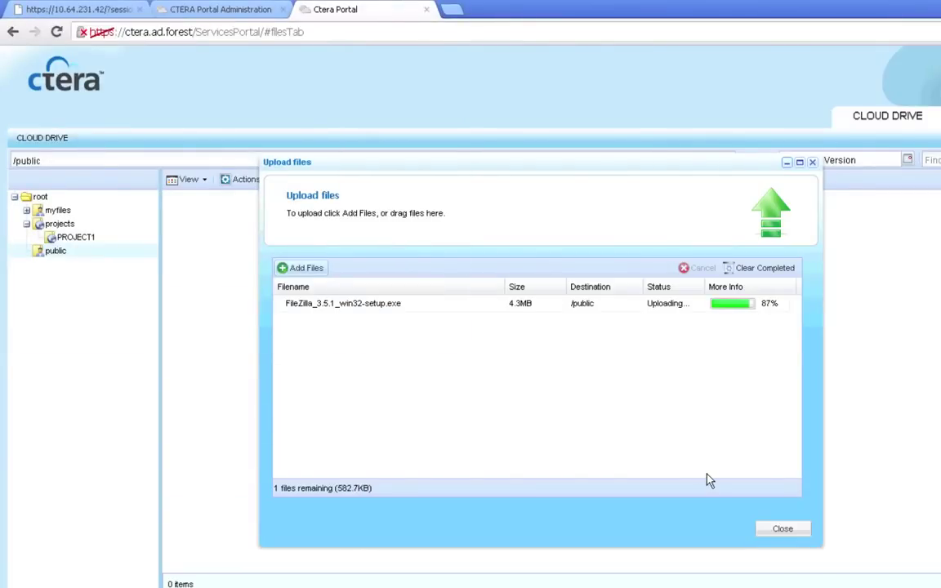
{"action": "left_click", "coordinate": [776, 530]}
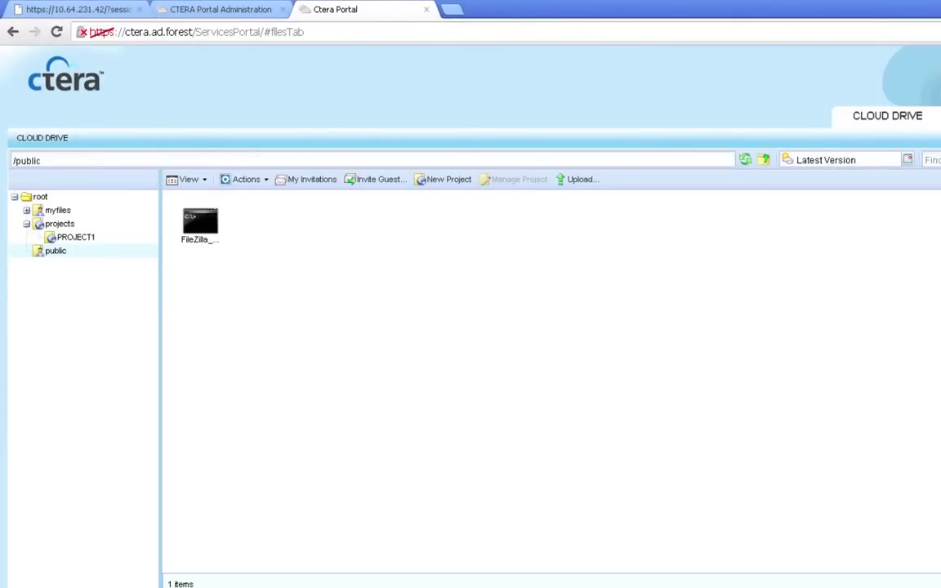
- Display the myfiles folder as it was in the Sep 10, 2012 09:27PM snapshot
{"action": "left_click", "coordinate": [59, 210]}
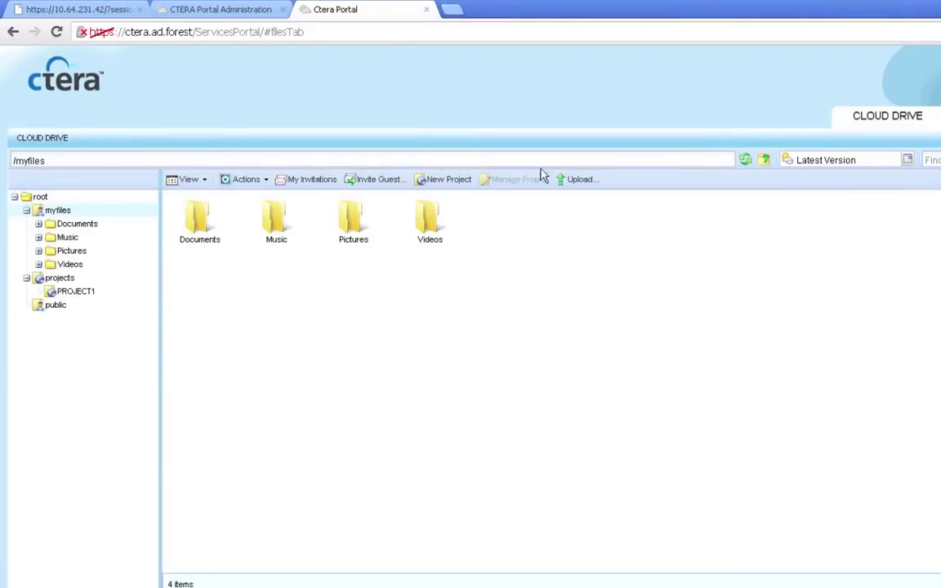
{"action": "left_click", "coordinate": [906, 161]}
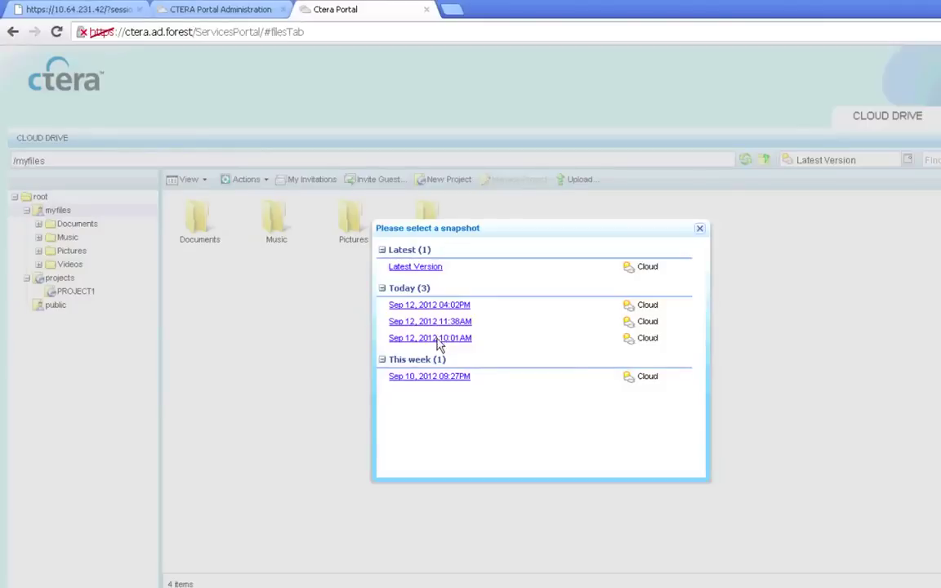
{"action": "left_click", "coordinate": [432, 377]}
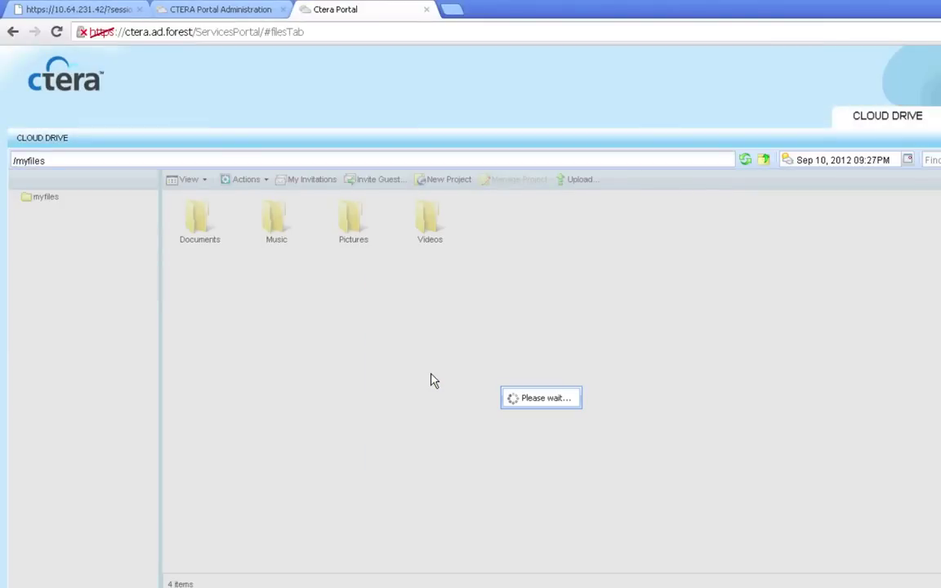